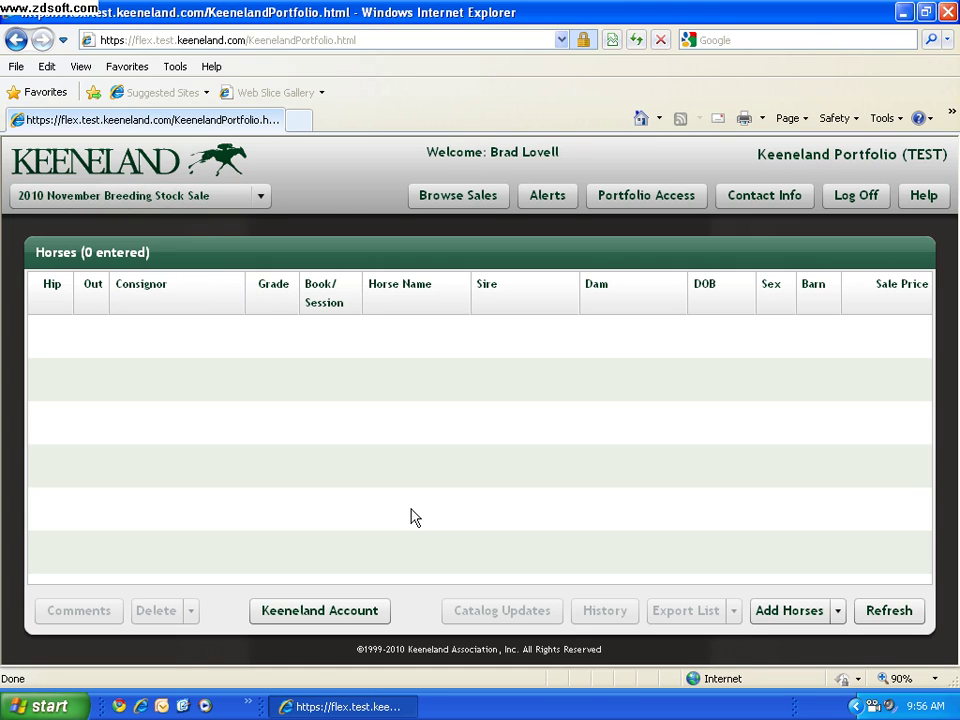
Step: Show the Add Horses options, Add A Hip and Add Multiple Horses
click(811, 616)
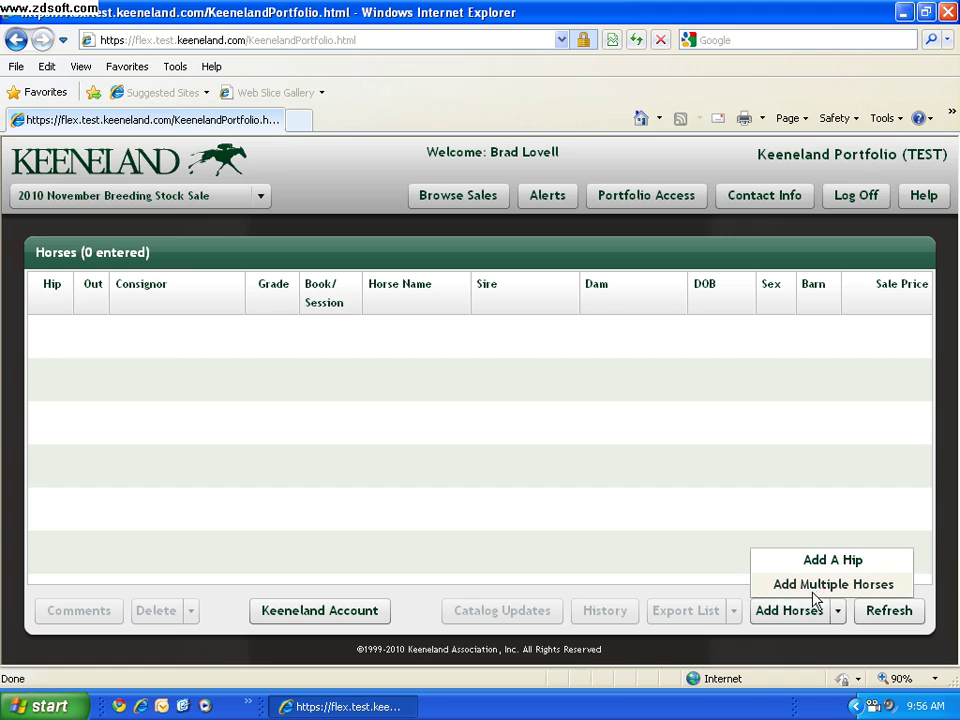
Step: Add hips 5, 10, 15 and 20 to the horse list by hip number
click(814, 563)
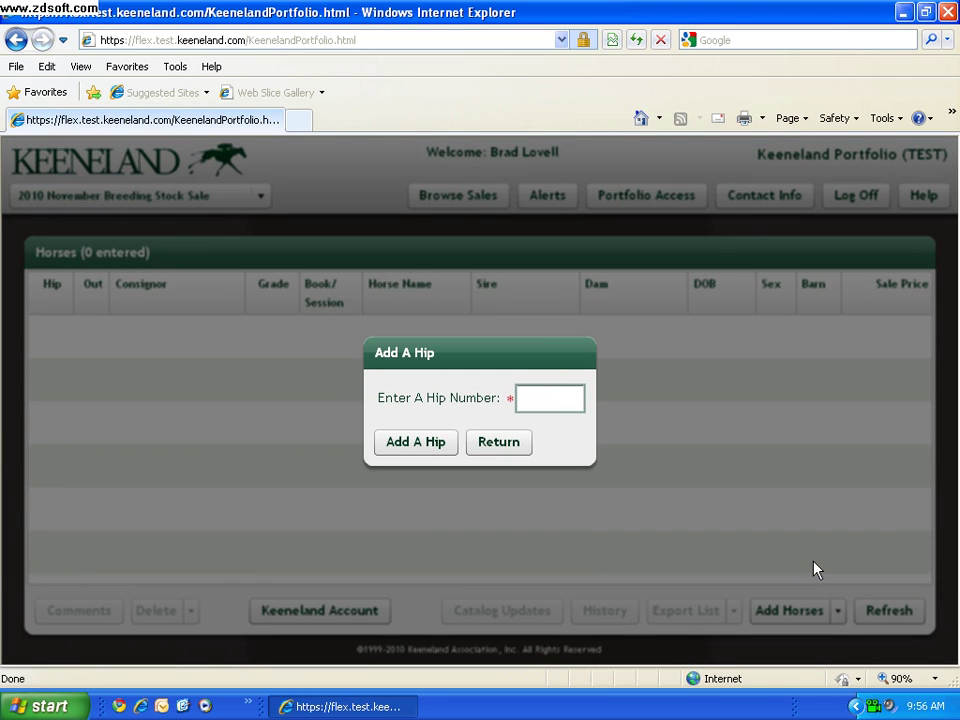
text(5)
key(Return)
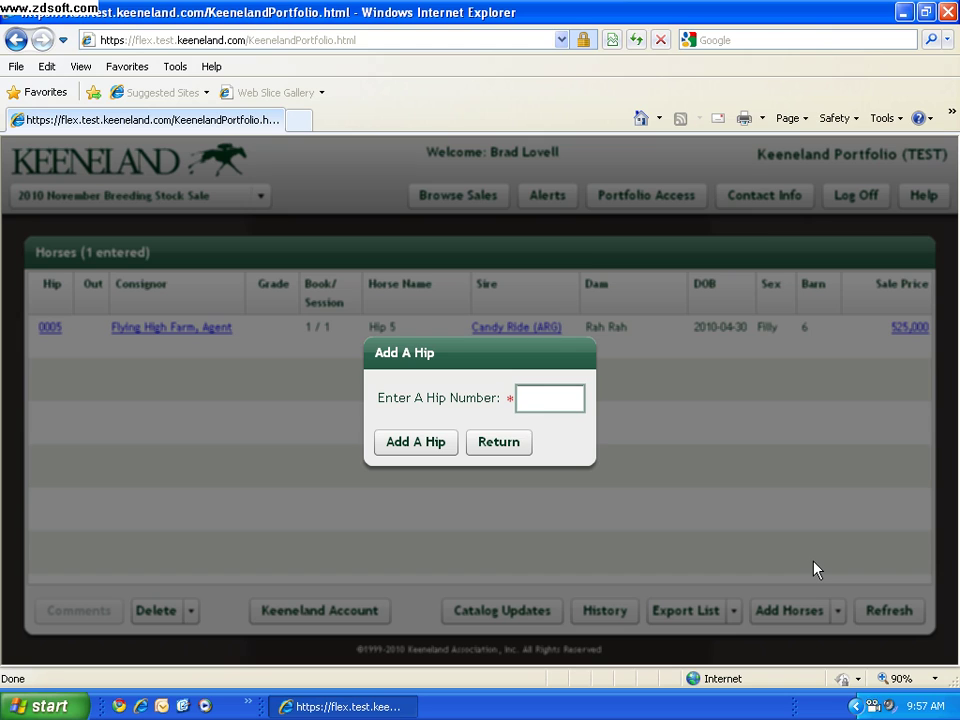
text(10)
key(Return)
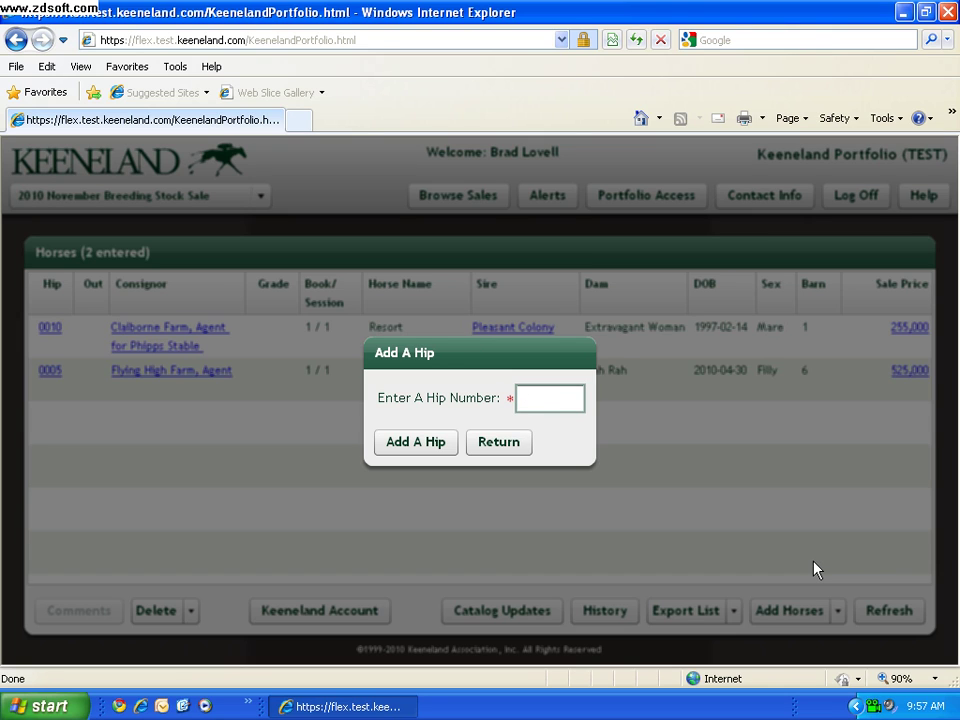
text(15)
key(Return)
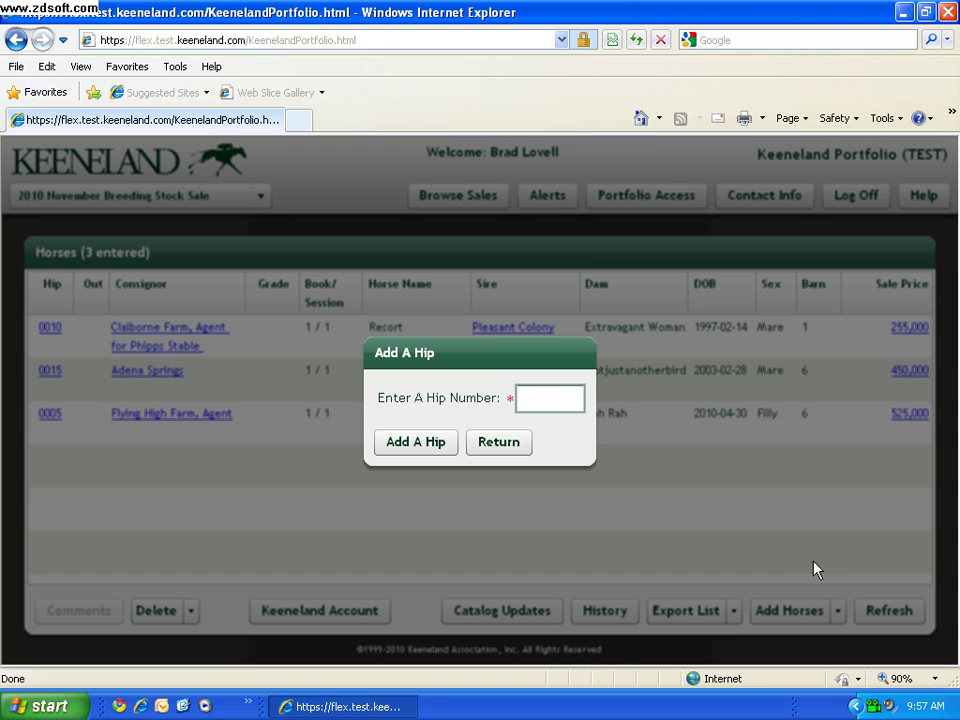
text(20)
key(Return)
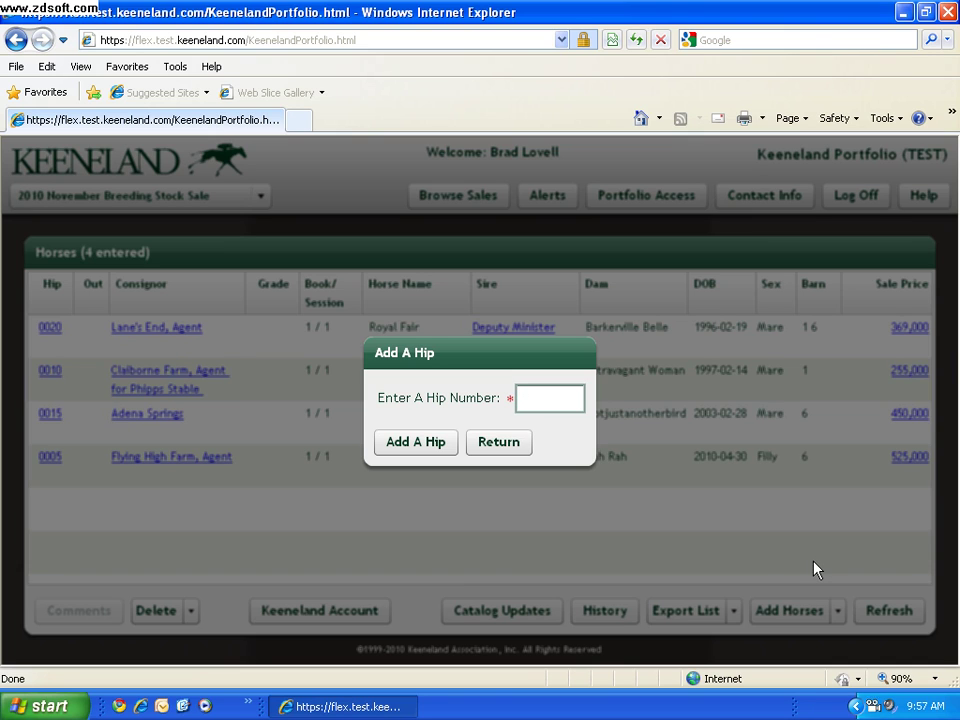
Step: Close the hip-entry box and browse the 2010-11 current sale via Add Multiple Horses
click(504, 446)
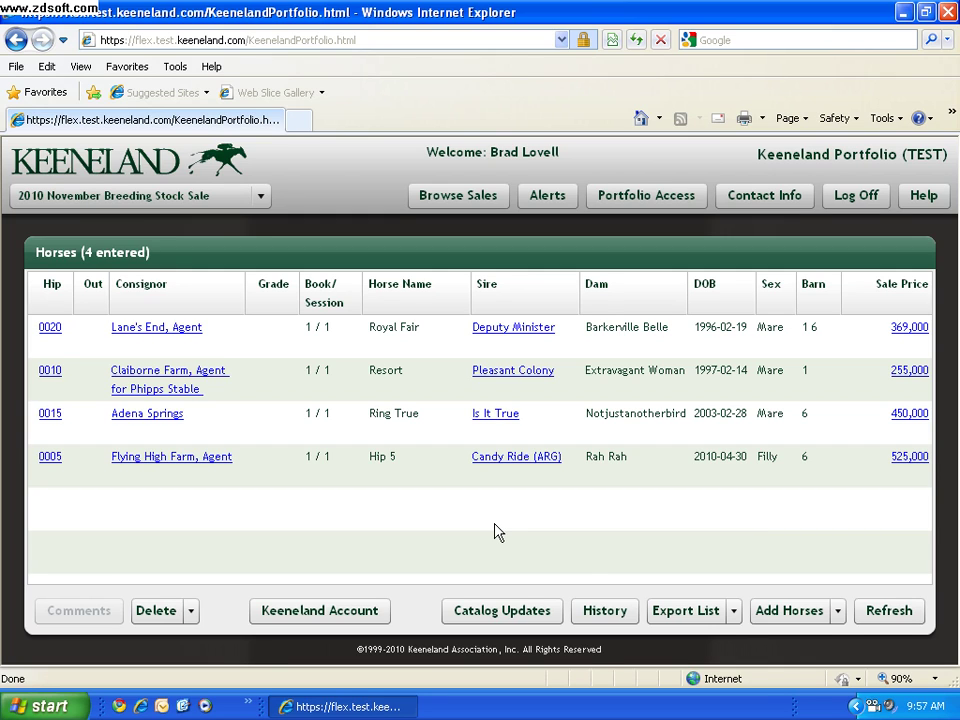
click(764, 610)
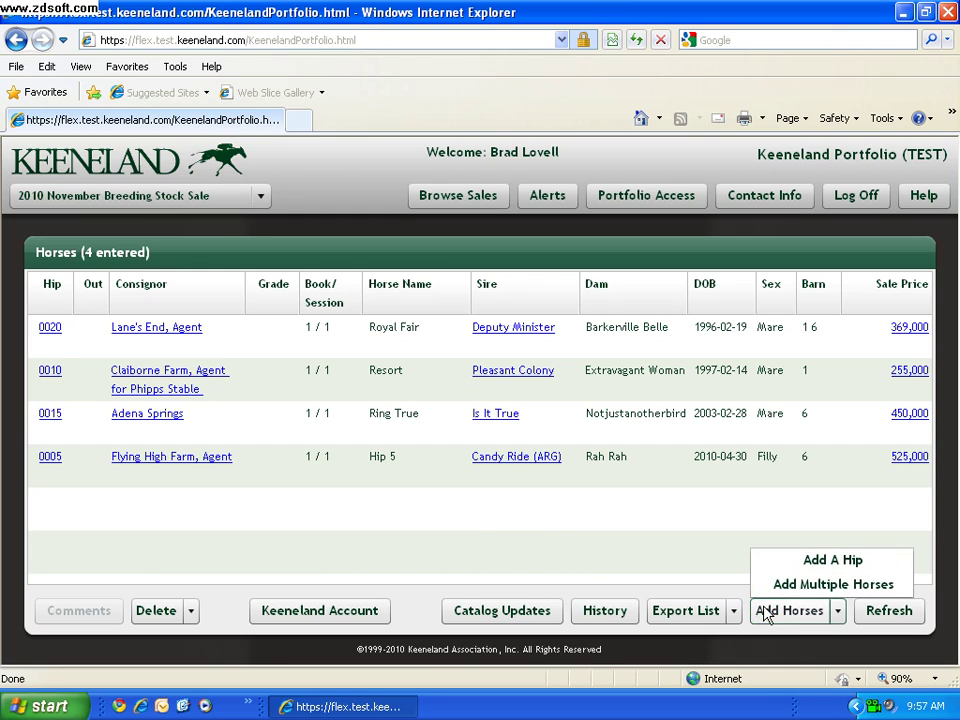
click(786, 586)
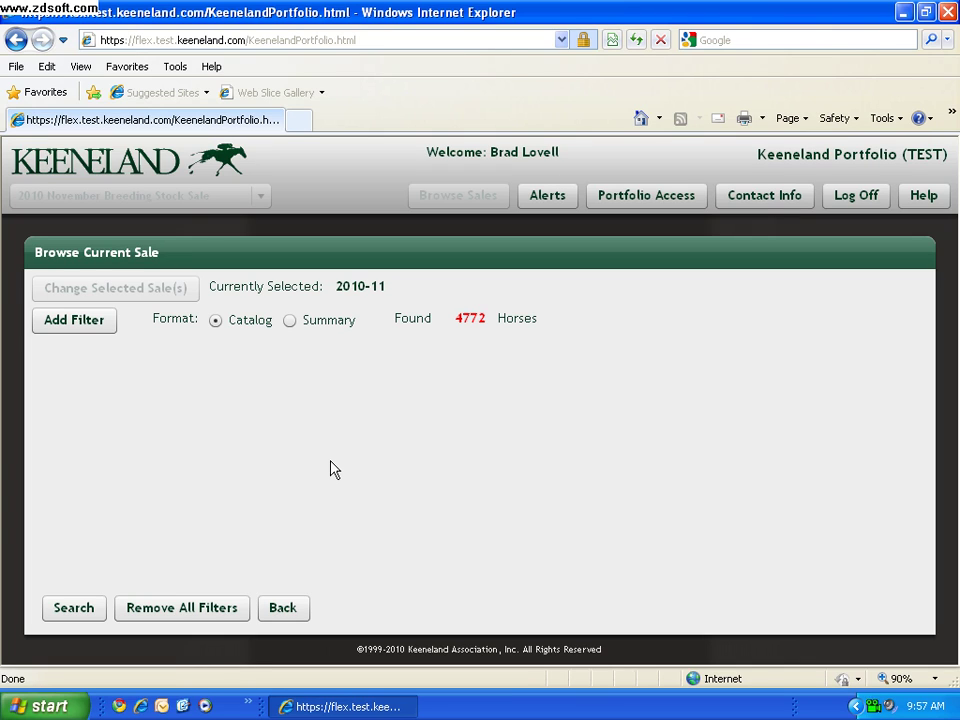
Step: Add a Breeding Status filter set to pregnant, narrowing the sale to 2214 horses
click(87, 324)
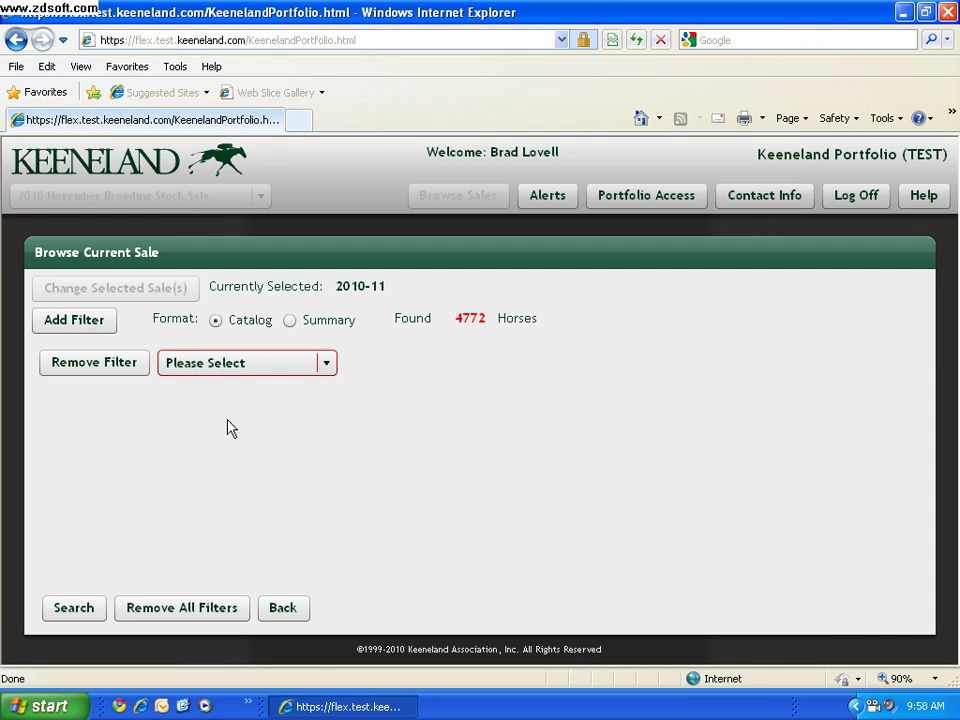
click(326, 363)
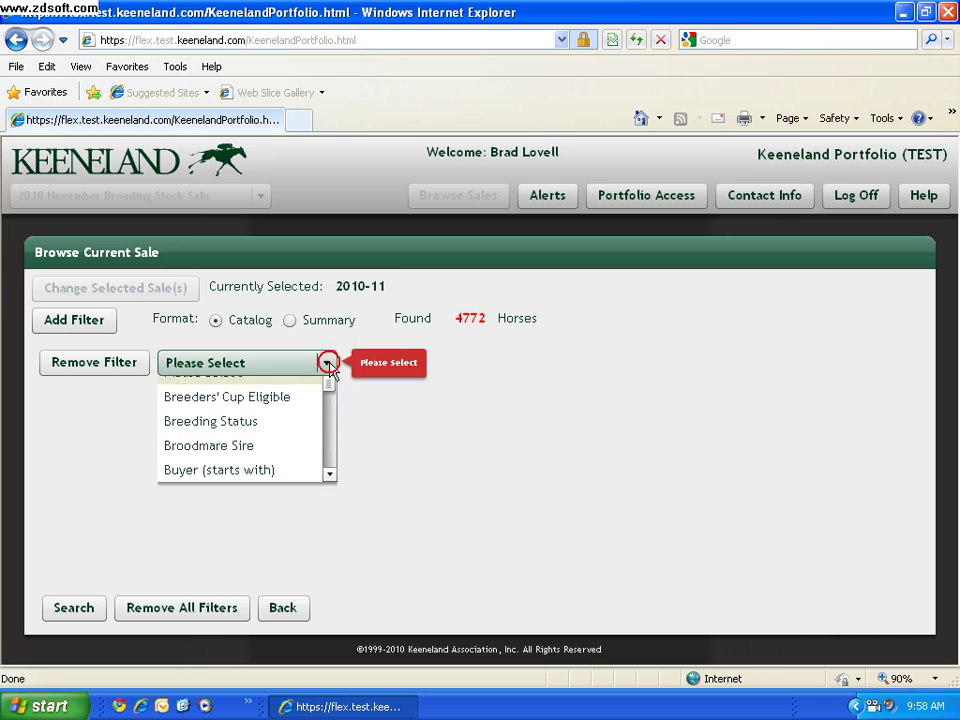
click(332, 466)
click(331, 462)
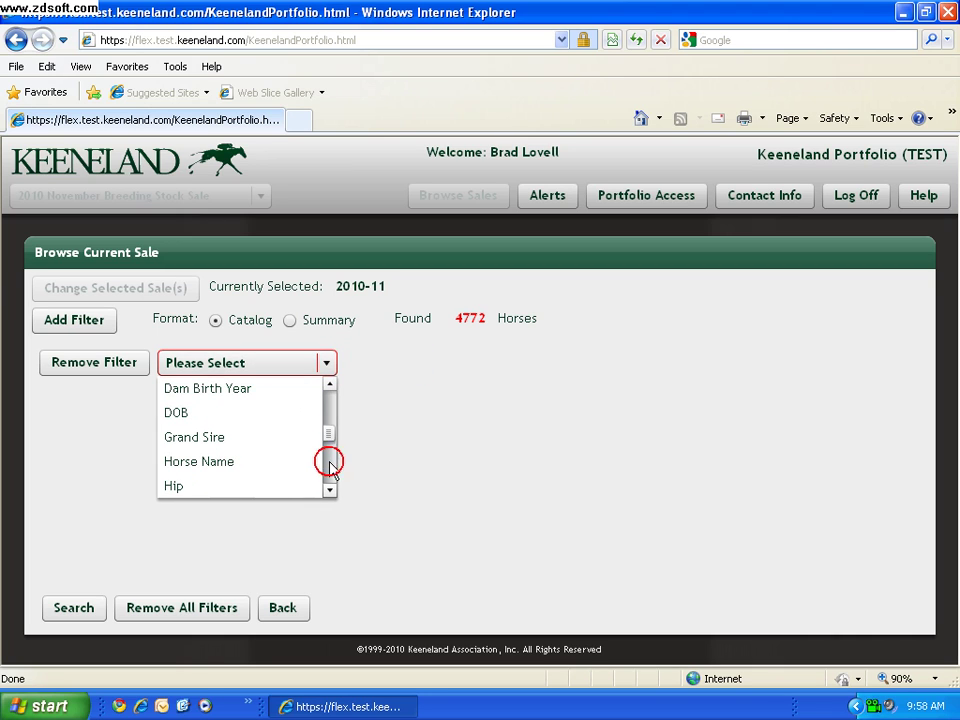
click(330, 470)
click(330, 476)
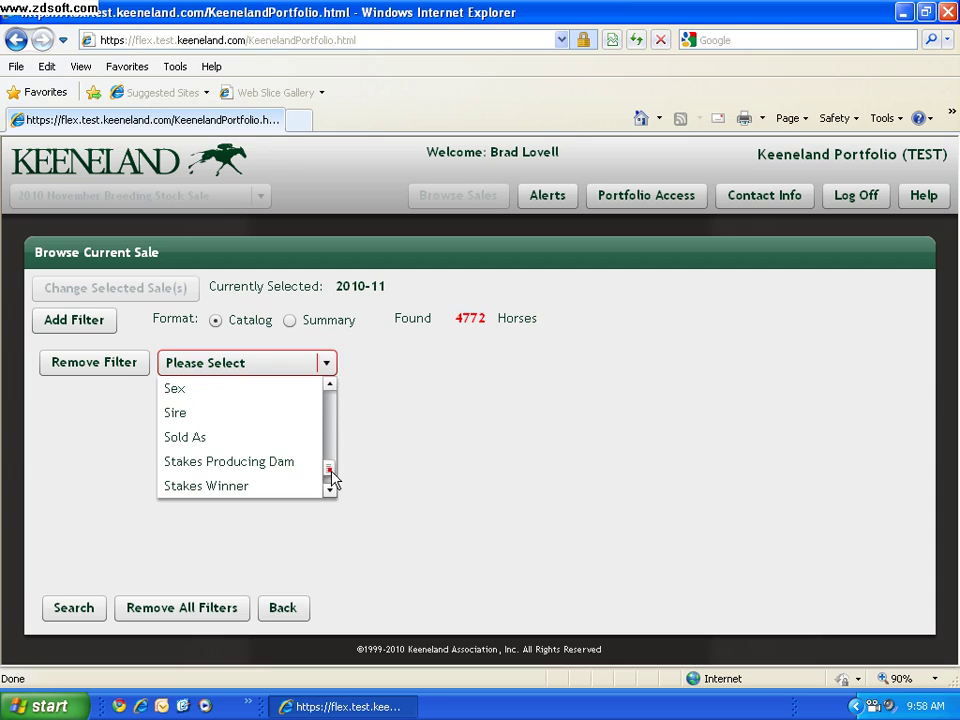
click(330, 481)
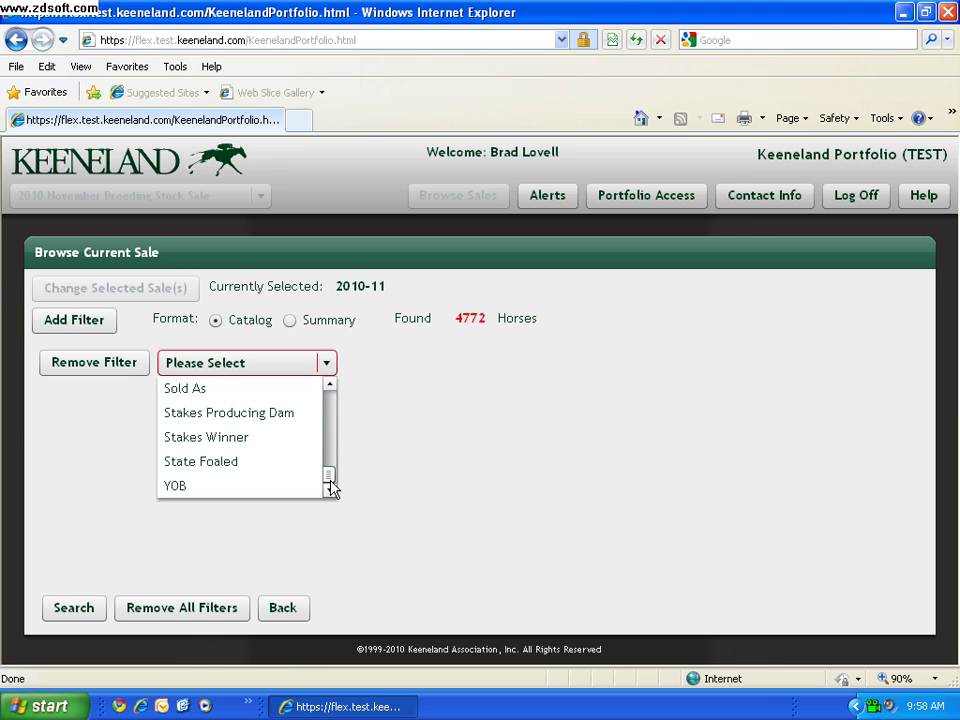
drag(329, 478, 327, 398)
click(281, 437)
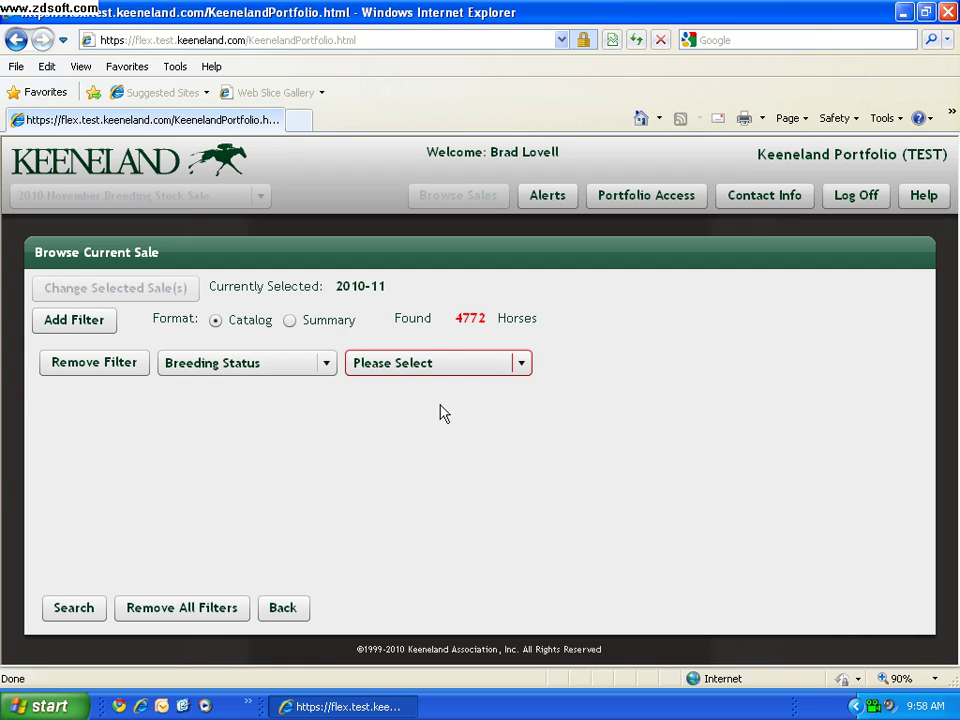
click(520, 365)
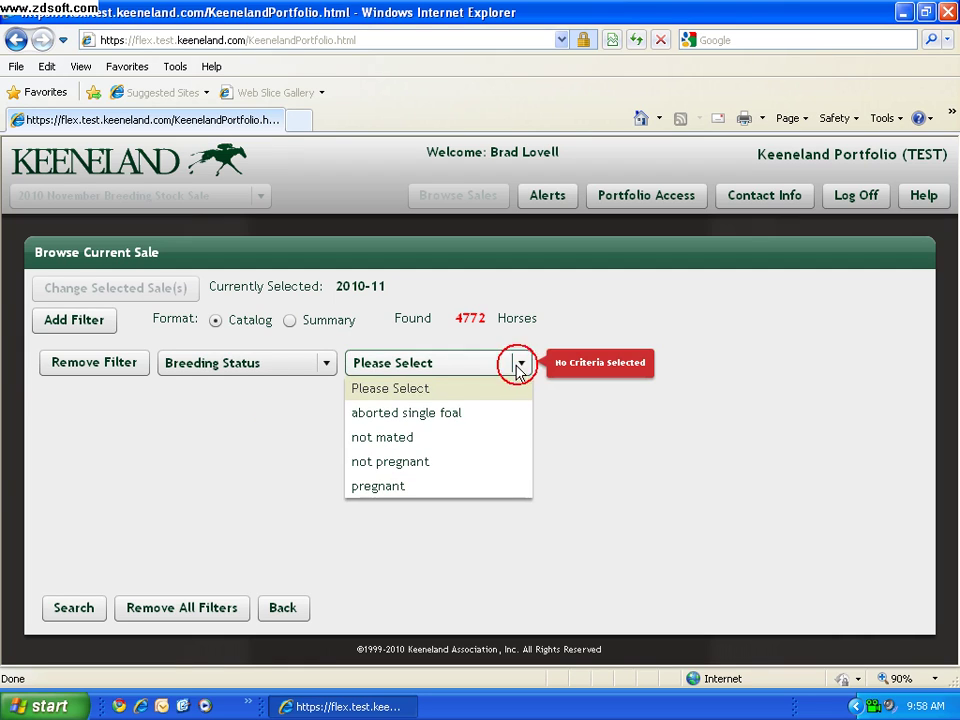
click(422, 488)
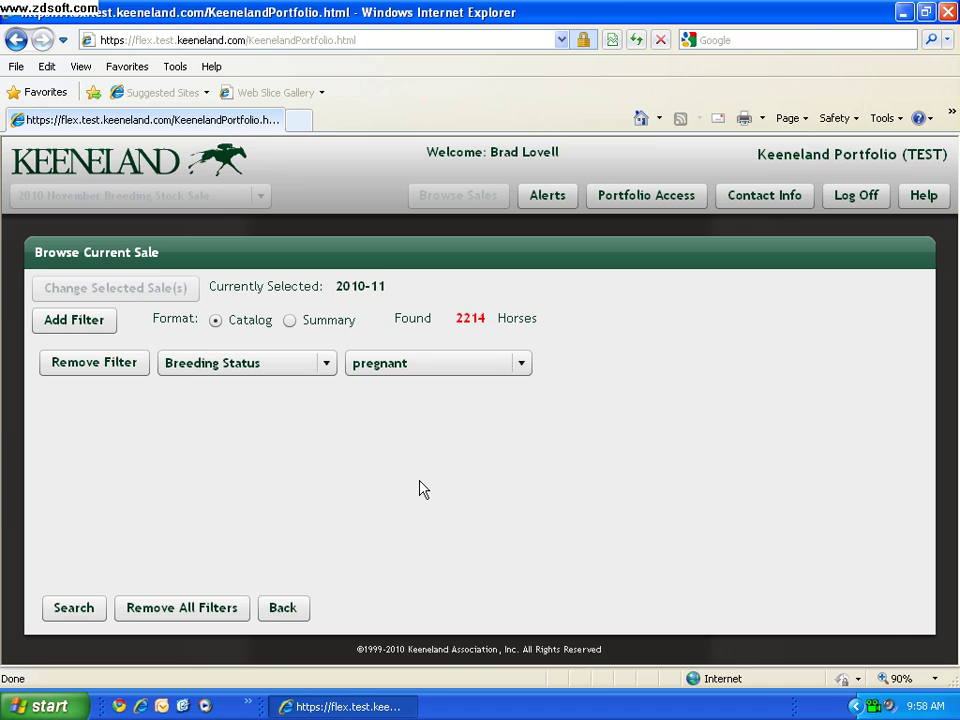
Step: Add a Covering Sire filter for Giant's Causeway, leaving 32 horses
click(88, 320)
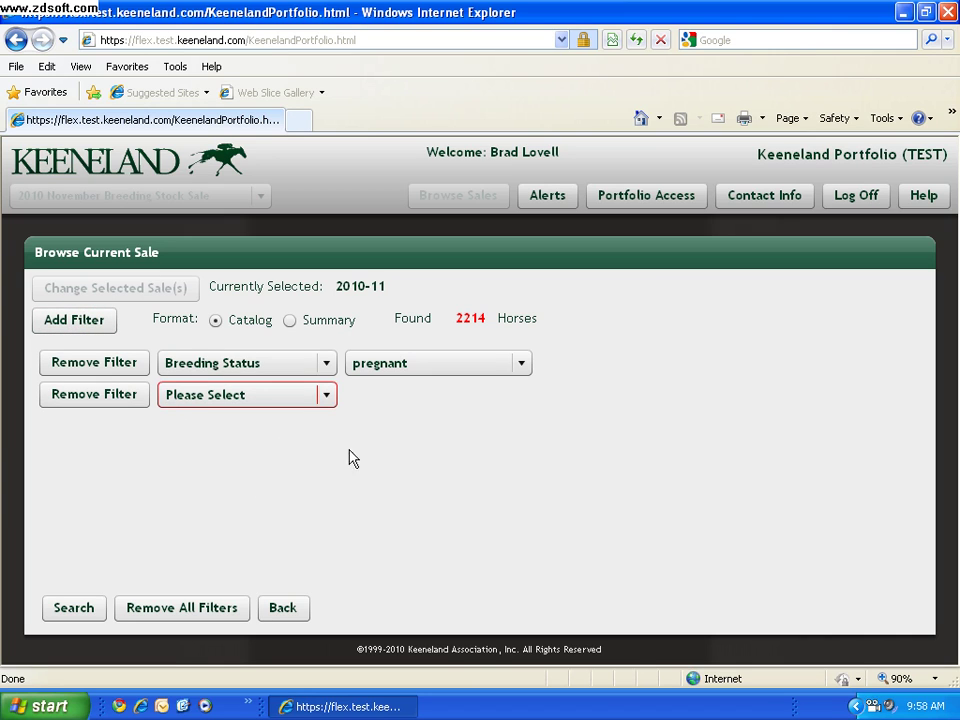
click(329, 400)
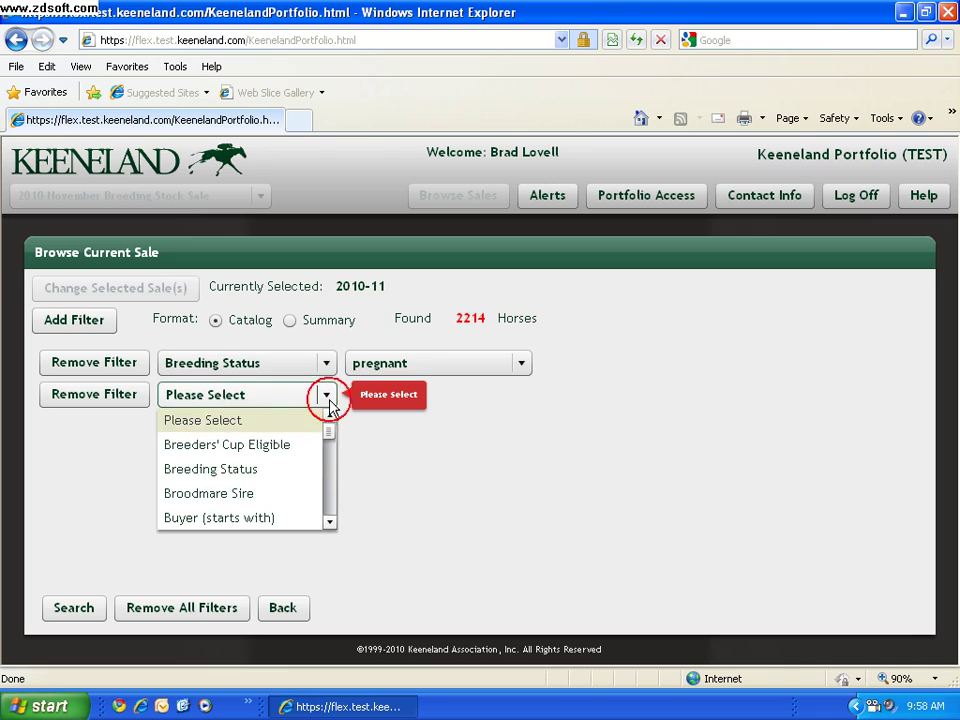
click(332, 468)
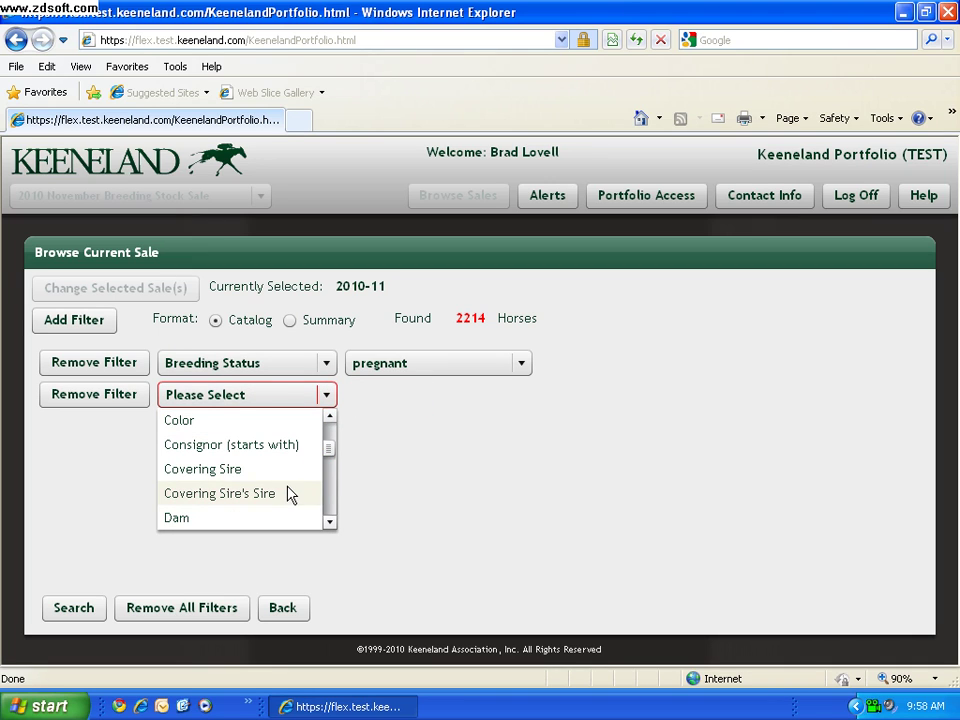
click(286, 476)
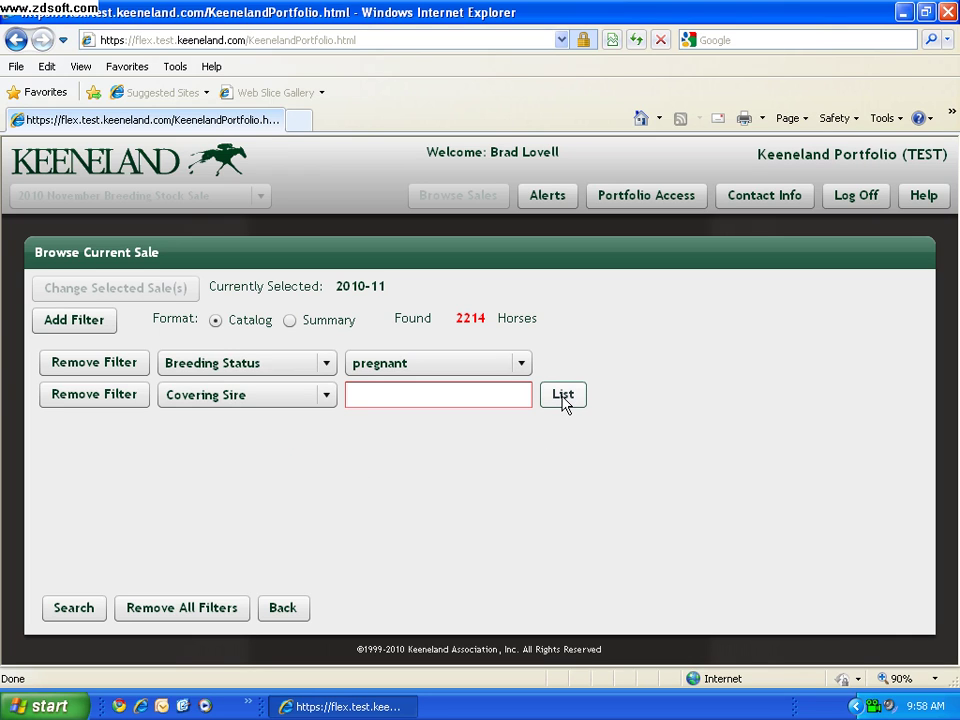
click(563, 397)
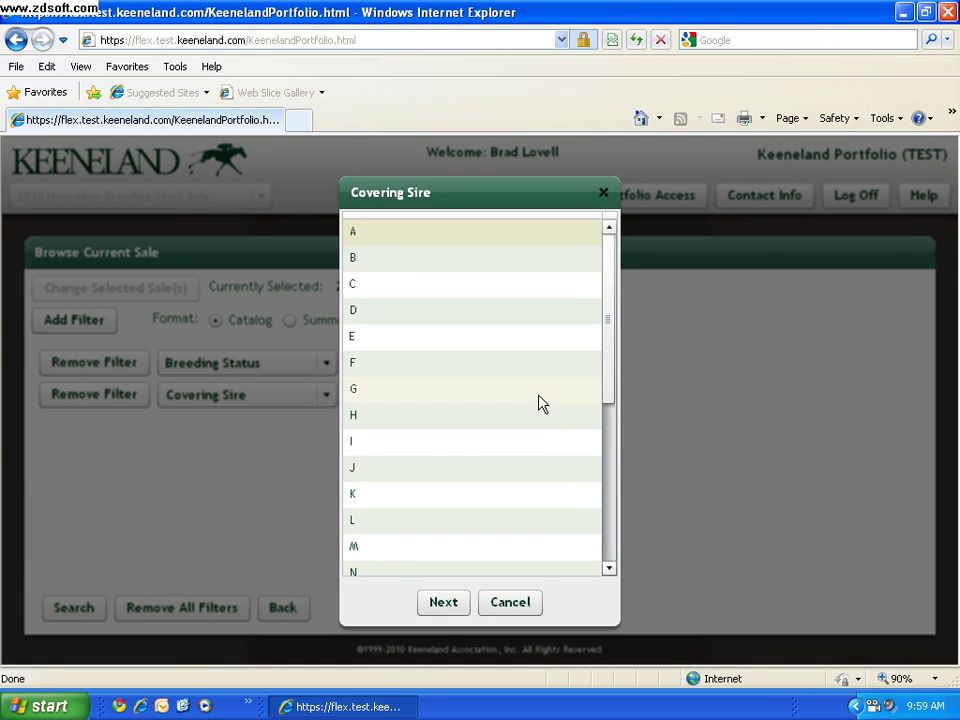
click(538, 392)
click(448, 605)
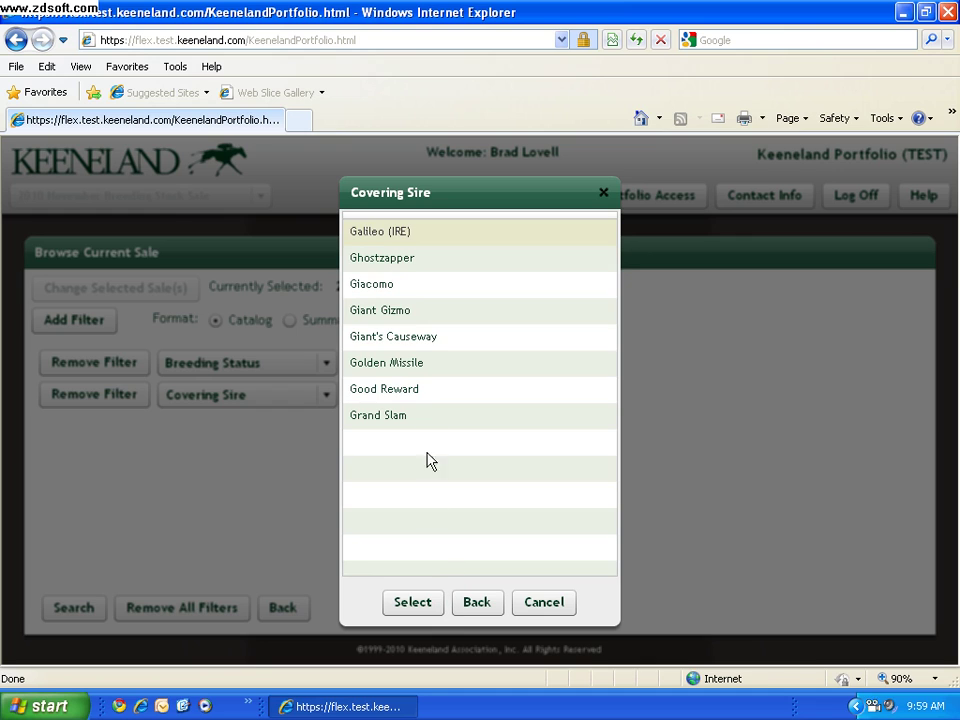
click(439, 338)
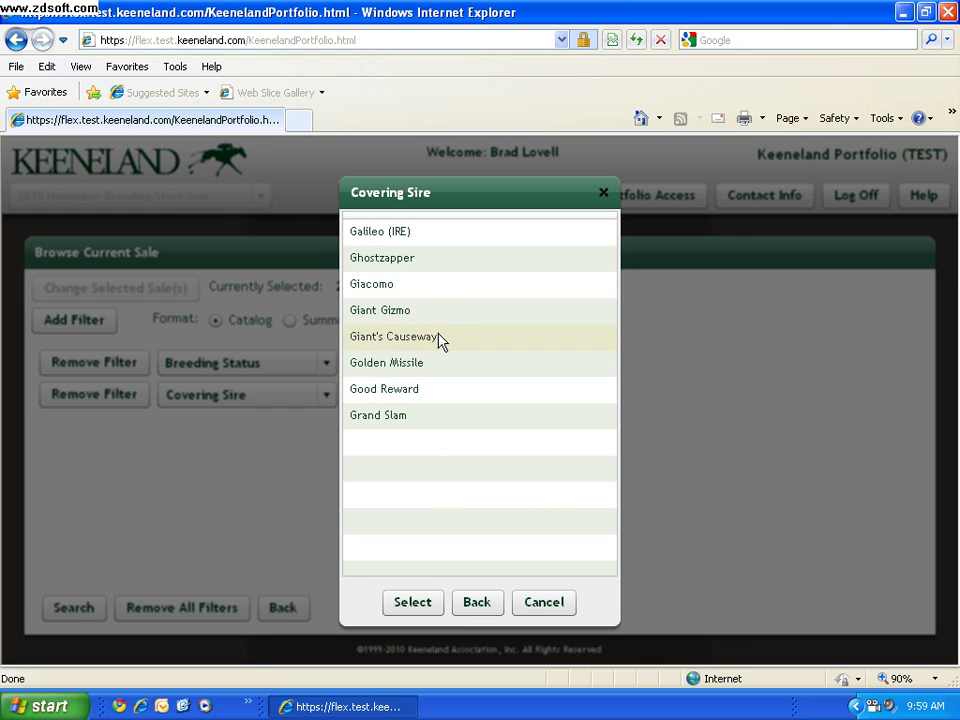
click(410, 603)
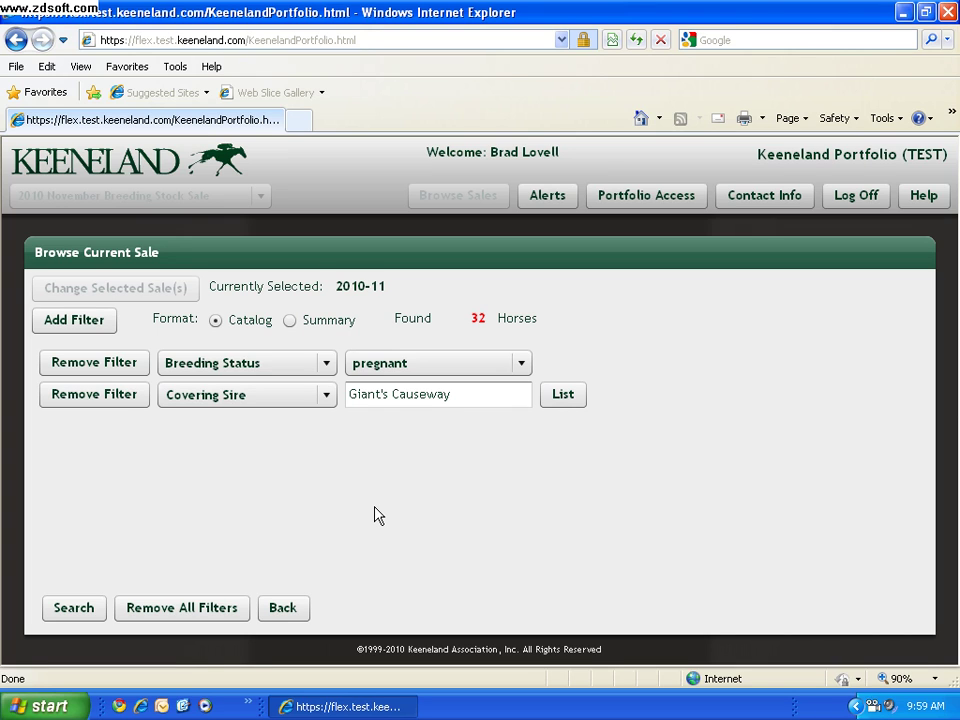
Step: Run the search, sort by DOB, and filter Sire by 'un' down to 4 mares
click(92, 607)
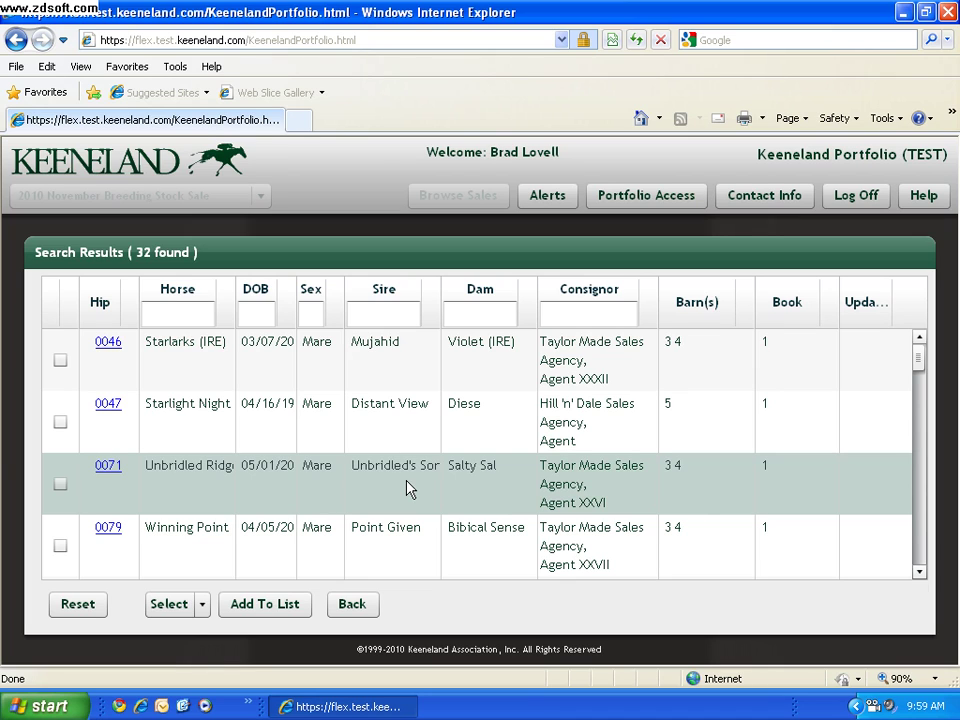
click(256, 291)
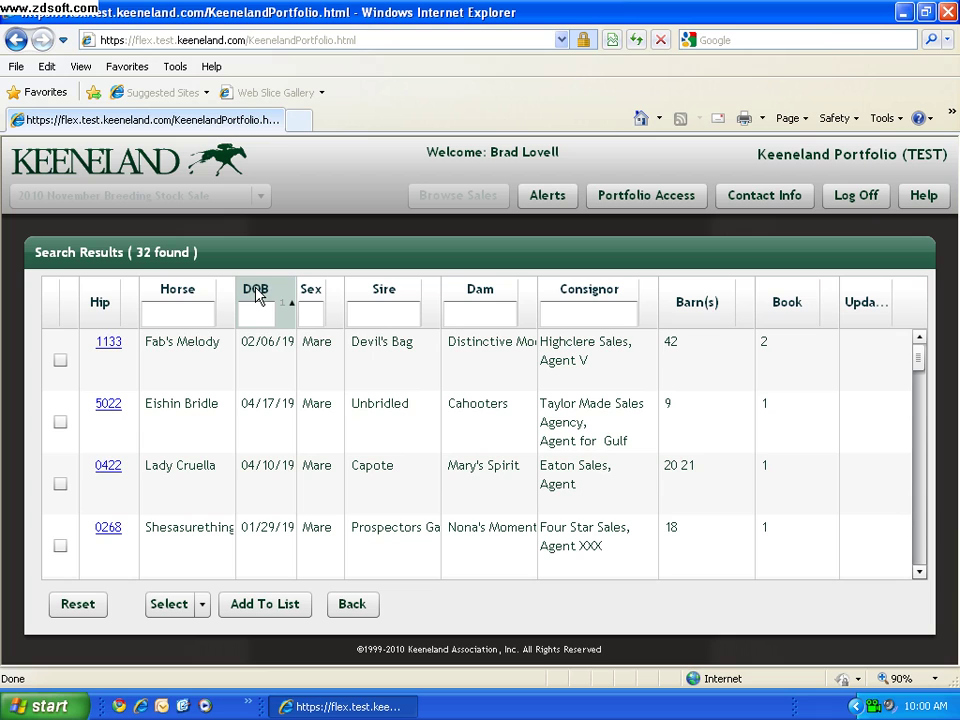
click(368, 315)
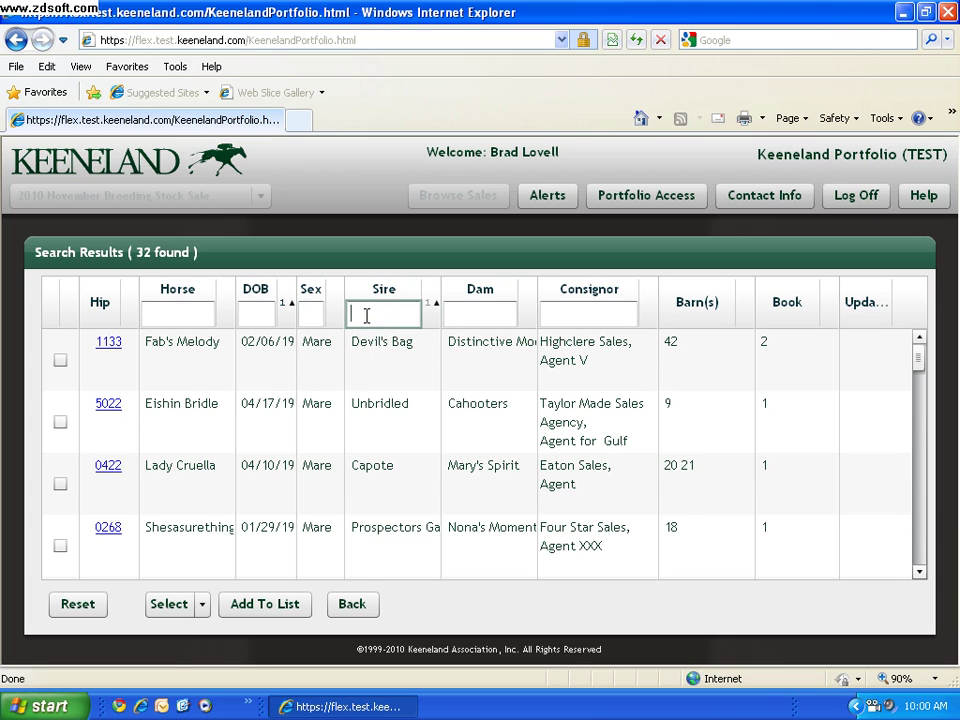
text(un)
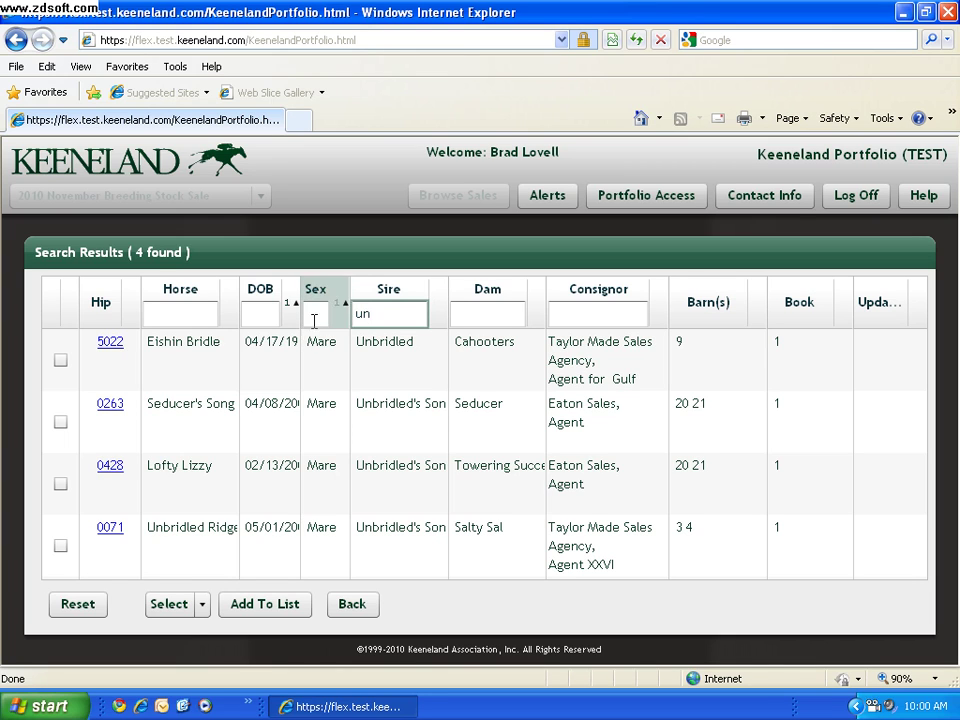
Step: Clear the sire filter and tick hips 0047, 0079 and 0219 among the 32 results
click(66, 606)
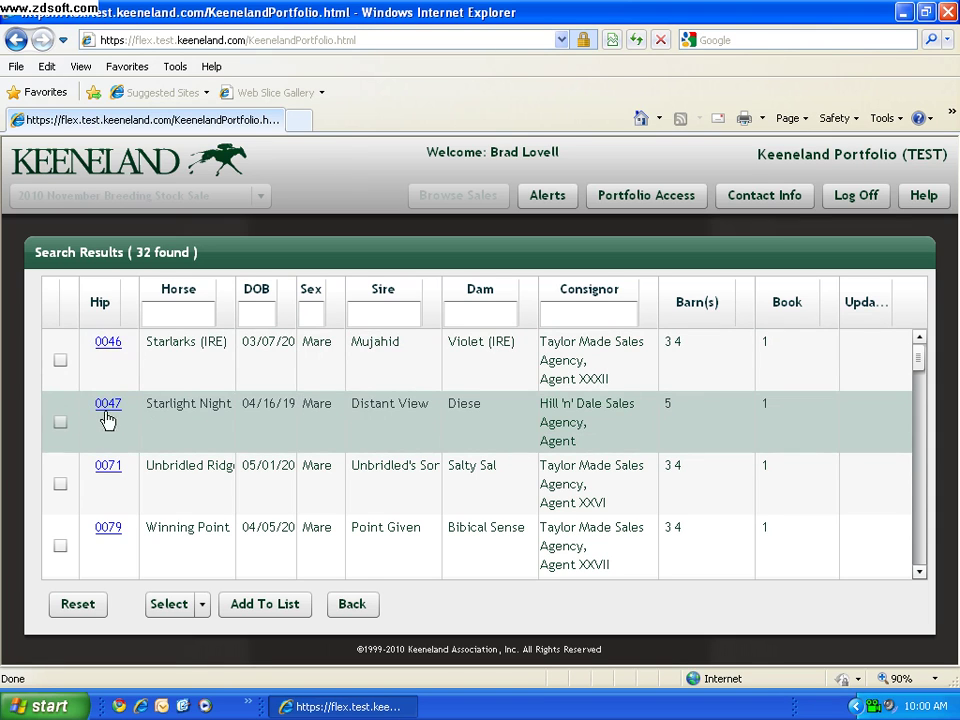
click(60, 424)
click(60, 547)
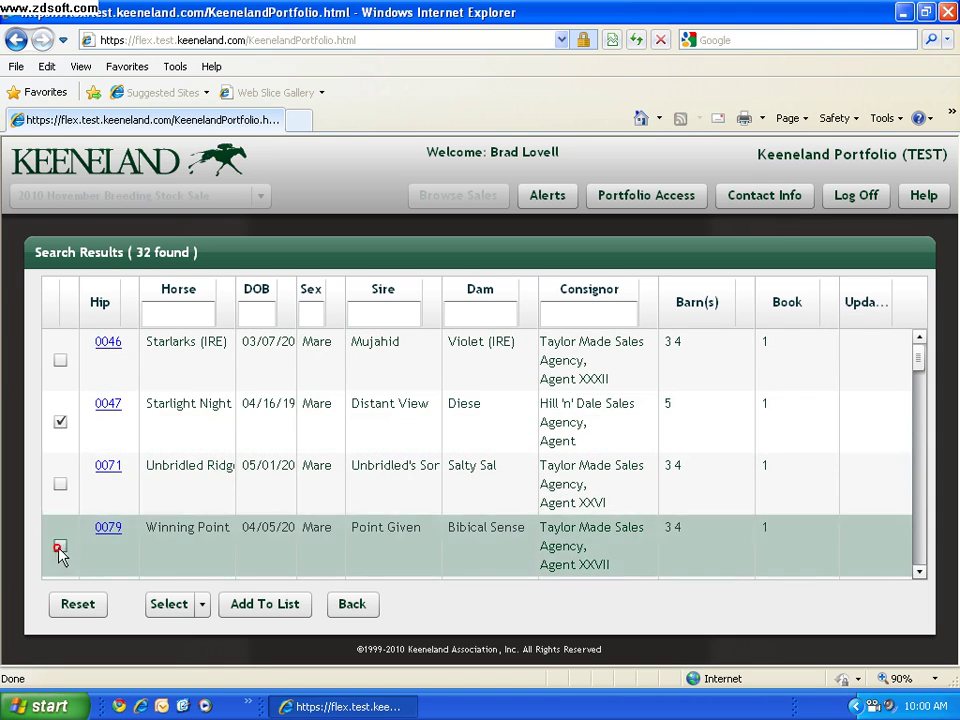
scroll(95, 545, down, 3)
click(60, 484)
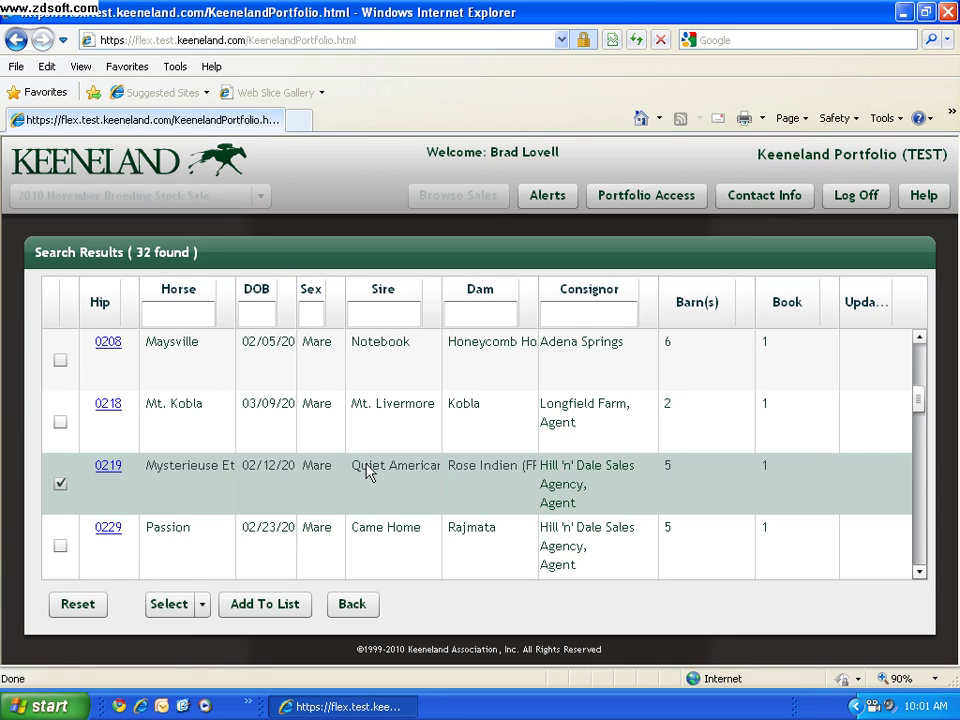
Step: Select all 32 mares and add them to the portfolio list, bringing it to 36
click(203, 606)
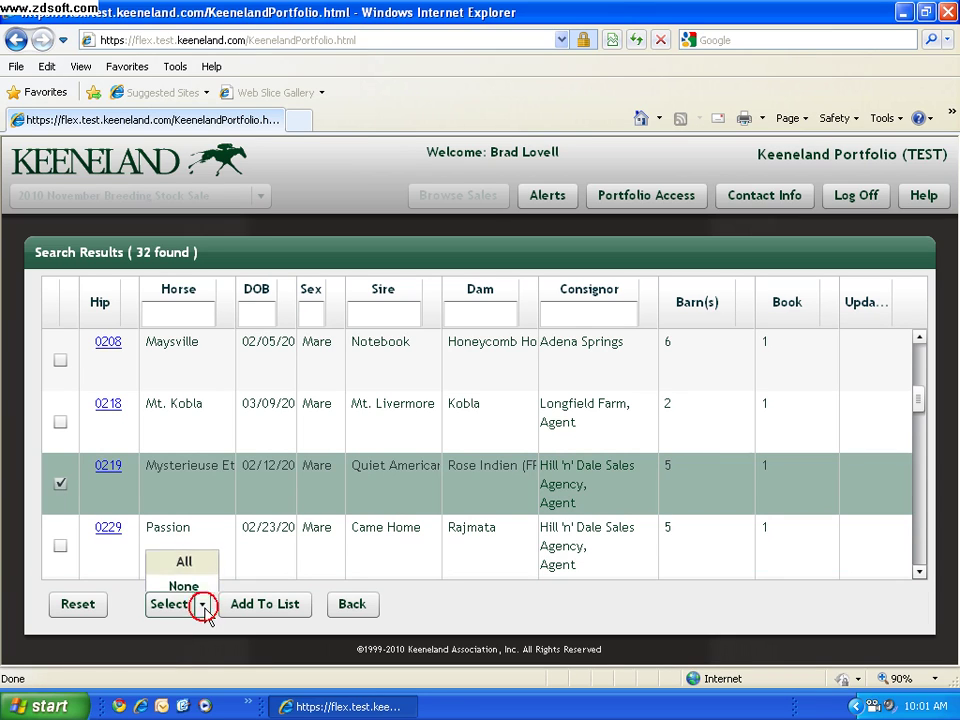
click(197, 561)
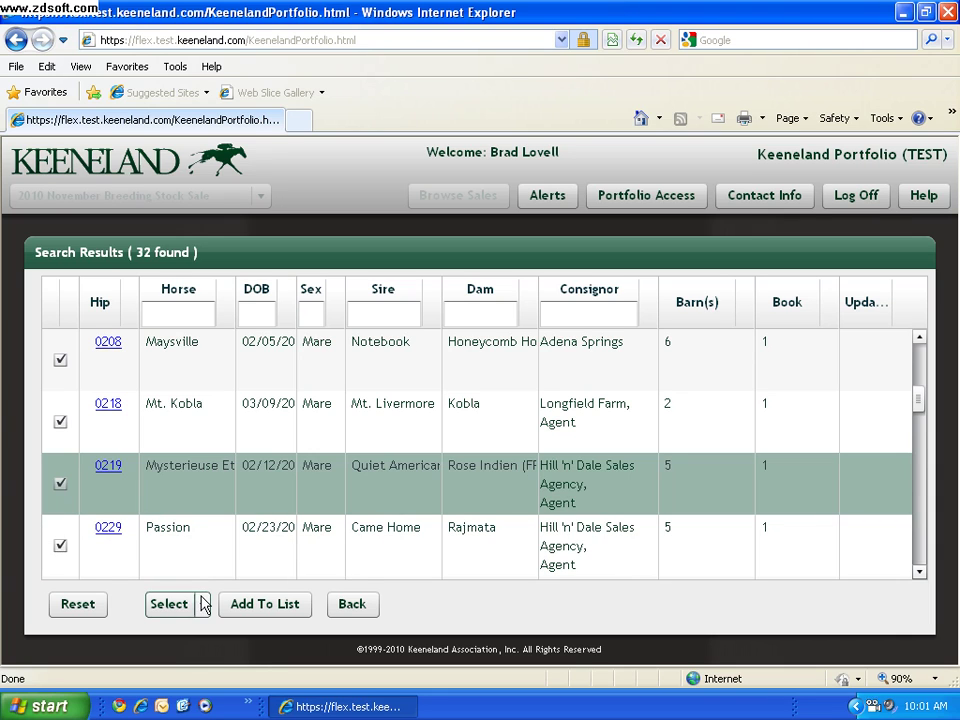
click(203, 604)
click(197, 579)
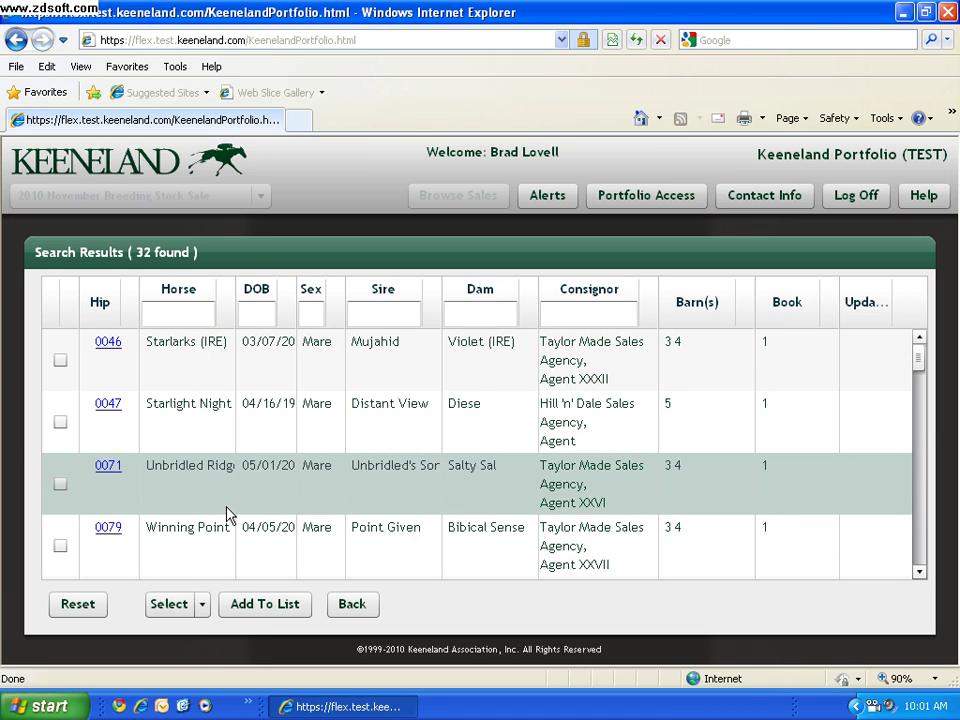
click(203, 604)
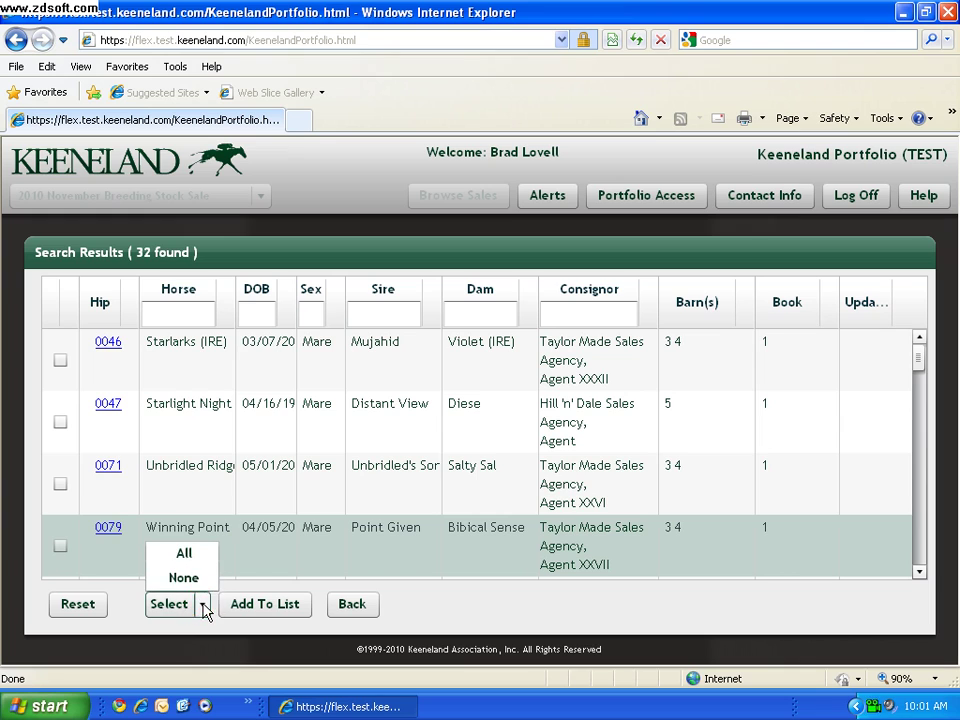
click(203, 554)
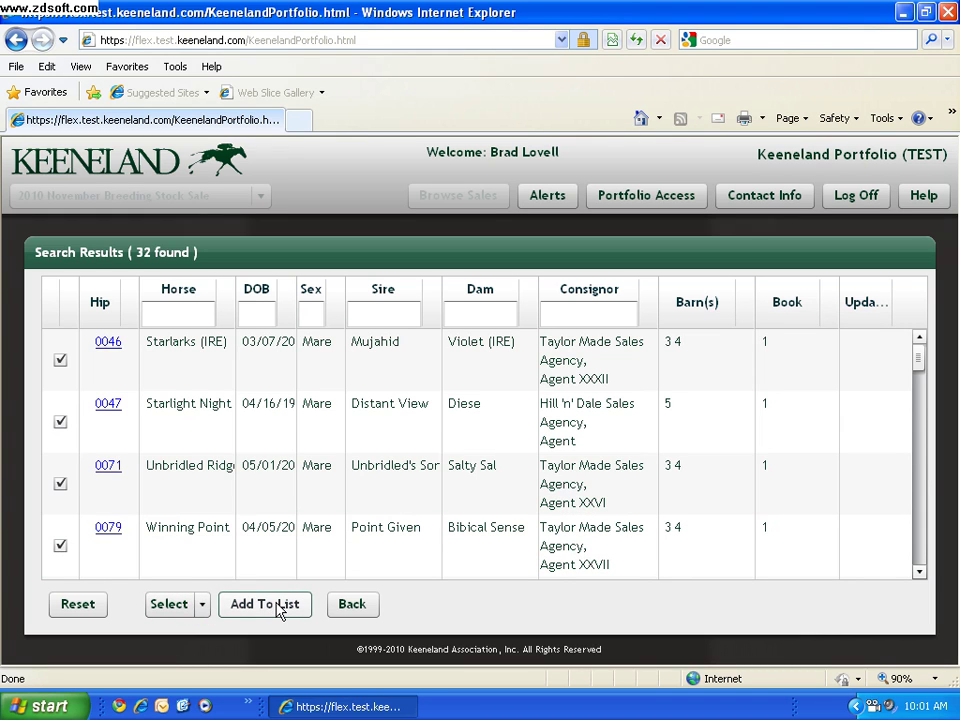
click(277, 605)
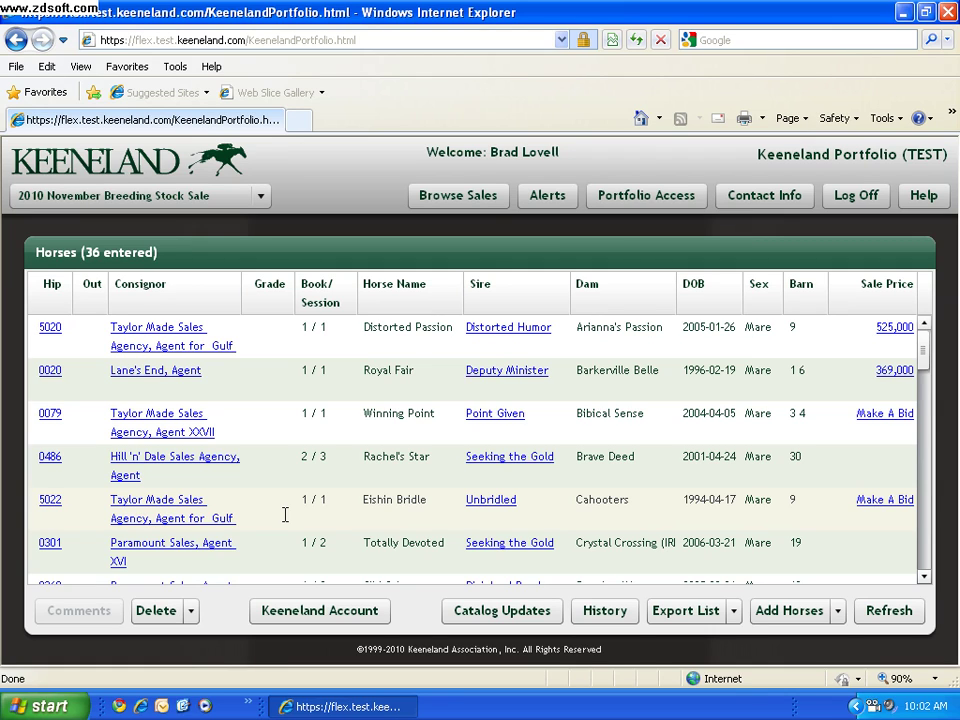
Step: Search the current sale with a Sold As filter of Racing or Broodmare Prospect (262 horses)
click(787, 621)
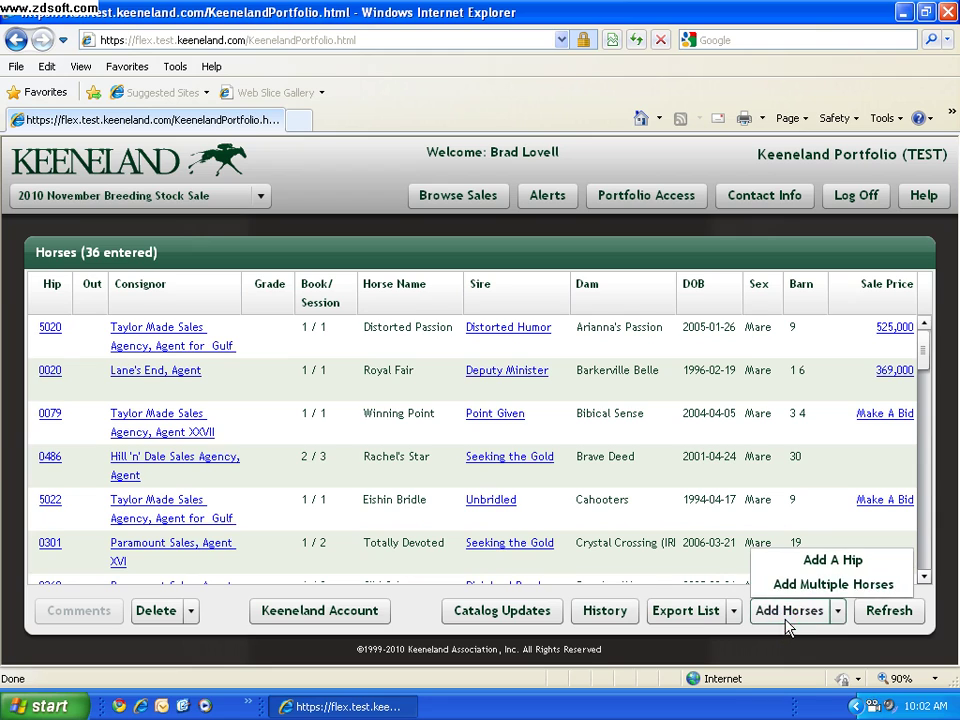
click(793, 582)
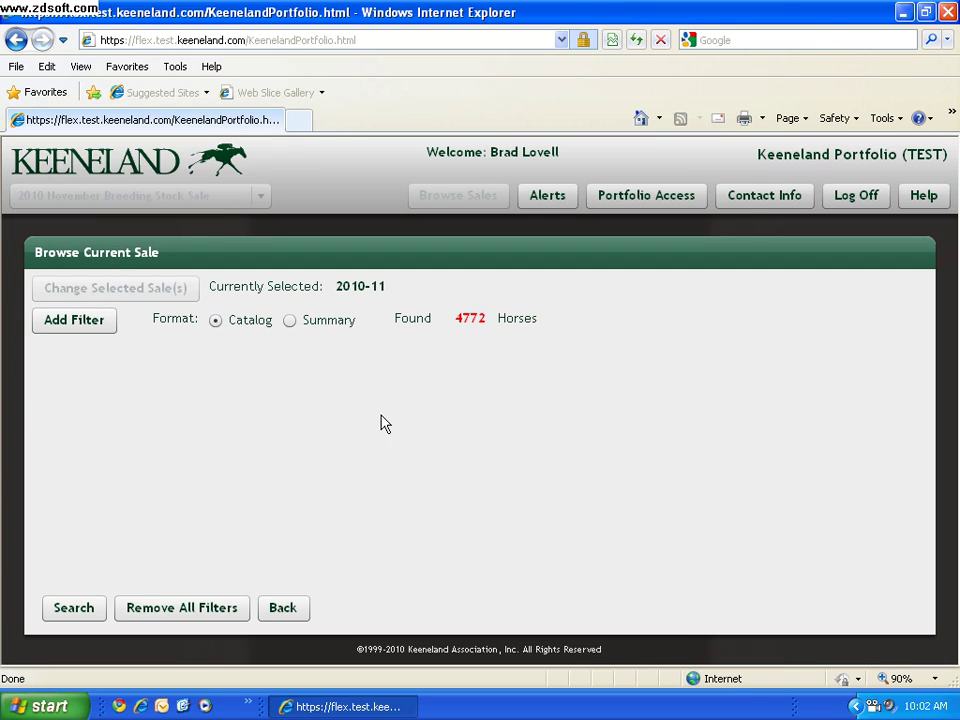
click(112, 332)
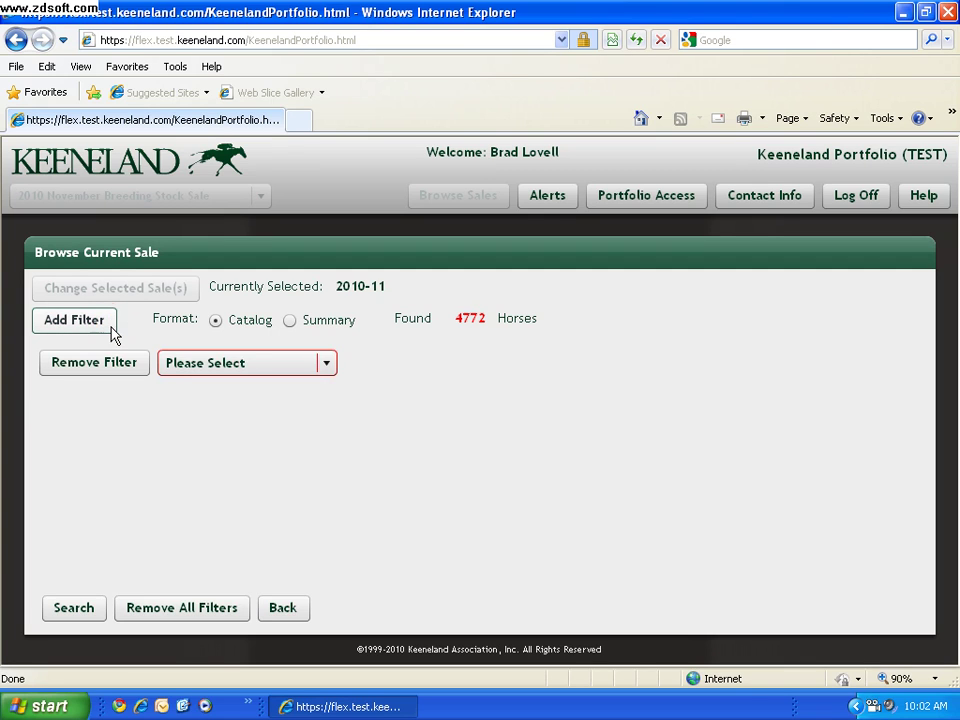
click(183, 367)
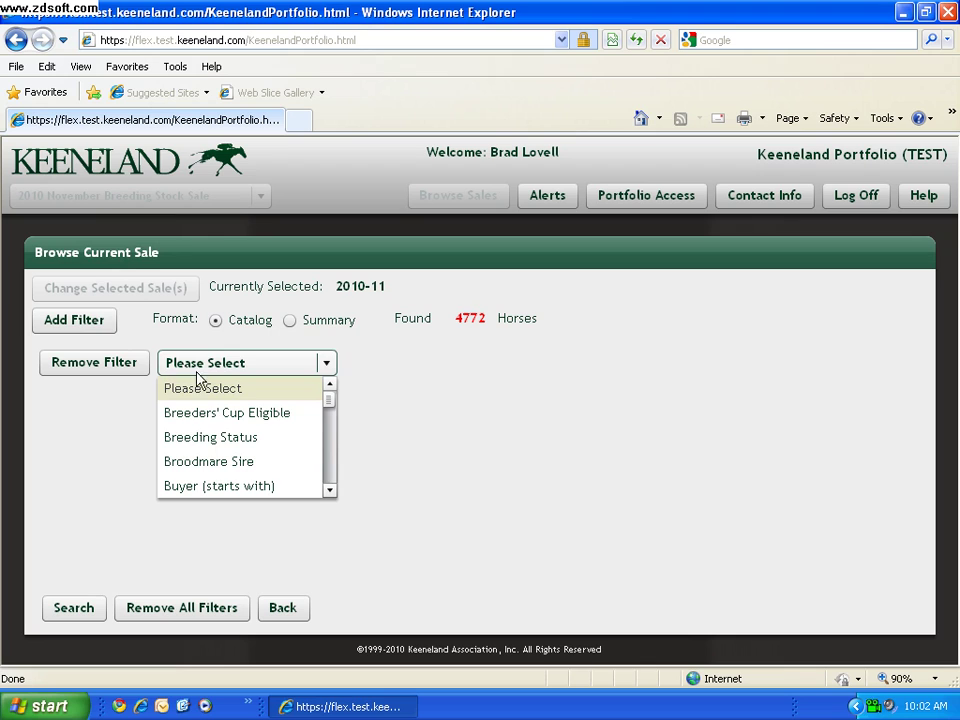
drag(328, 397, 330, 468)
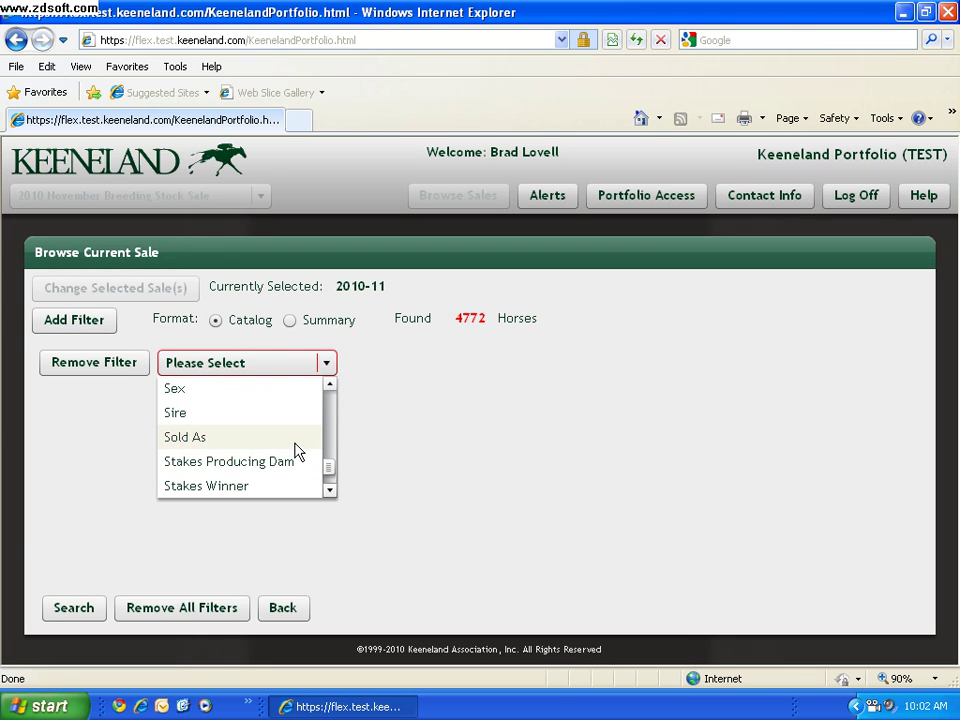
click(295, 445)
click(414, 366)
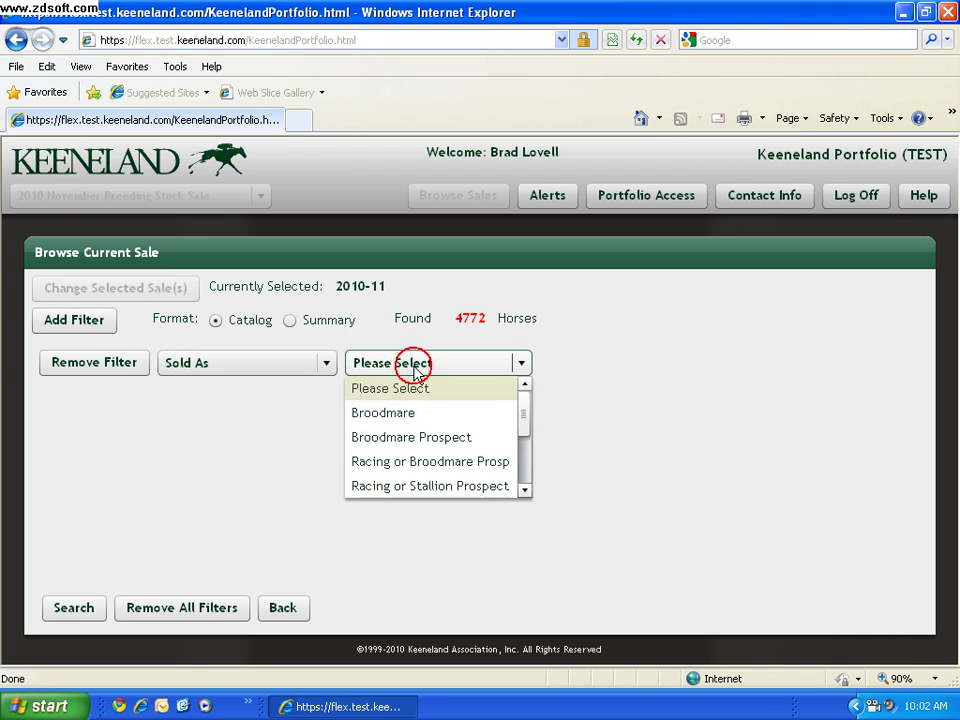
click(427, 462)
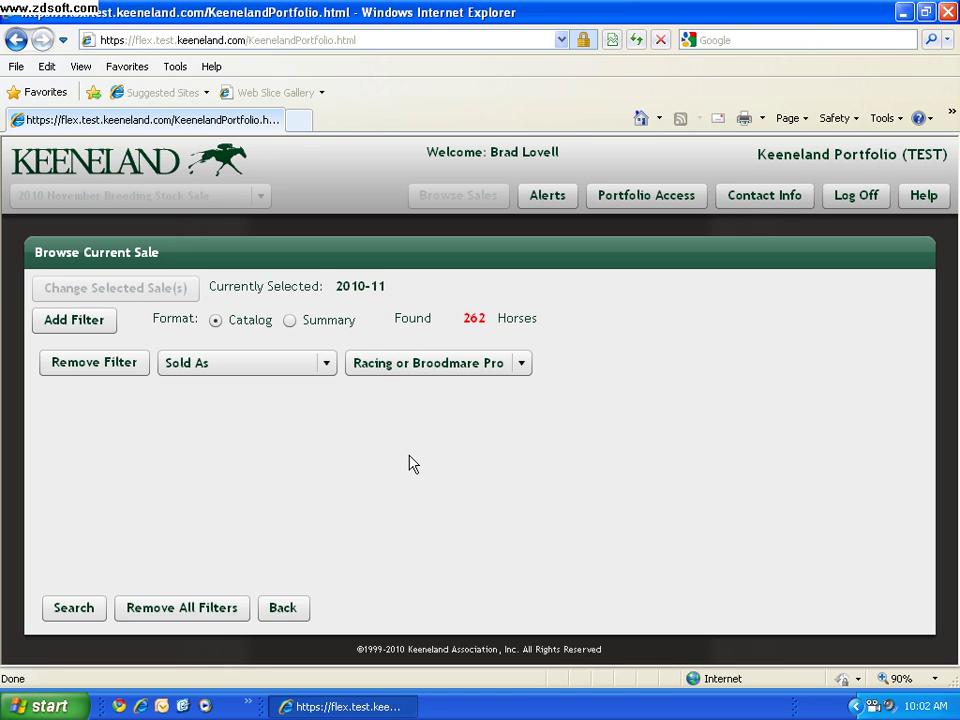
click(96, 607)
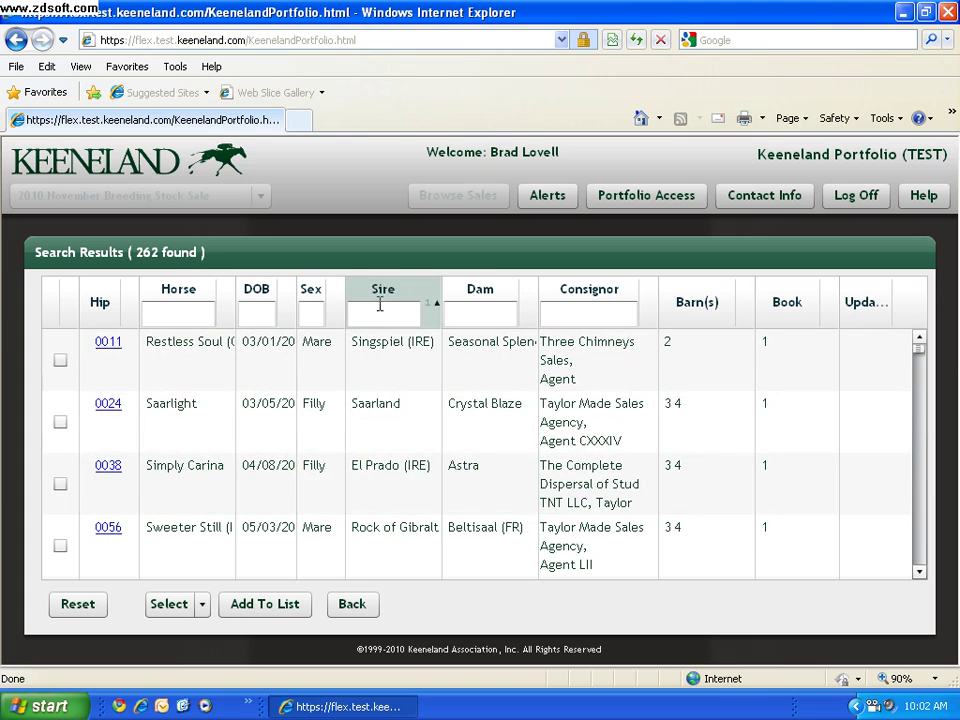
Step: Tick all Distorted Humor and Smart Strike prospects using 'dist' and 'smart' sire filters
click(370, 315)
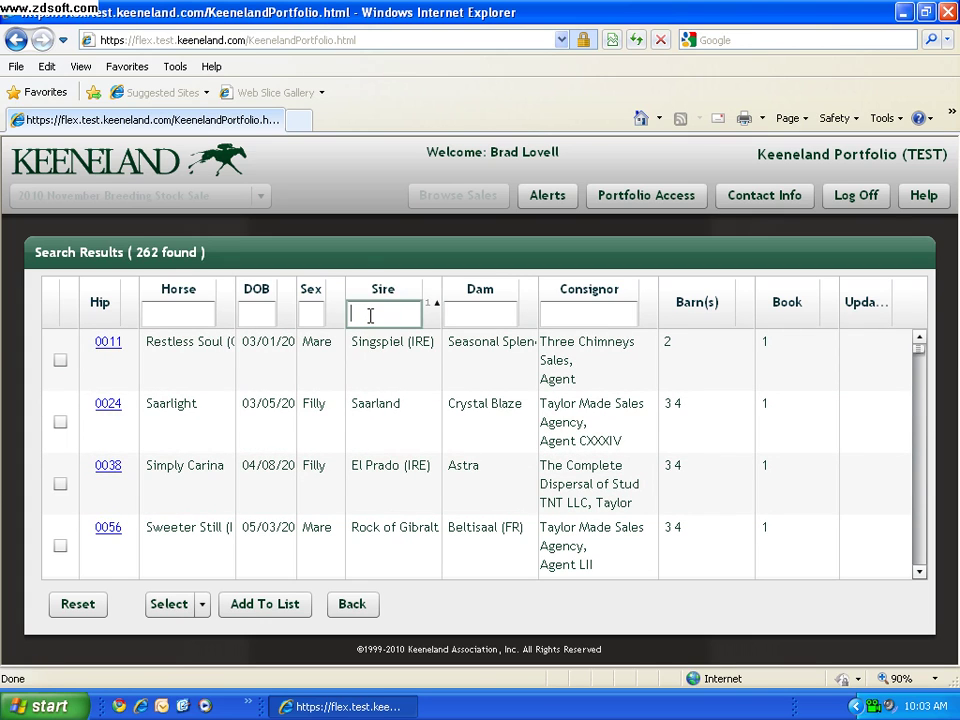
text(dis)
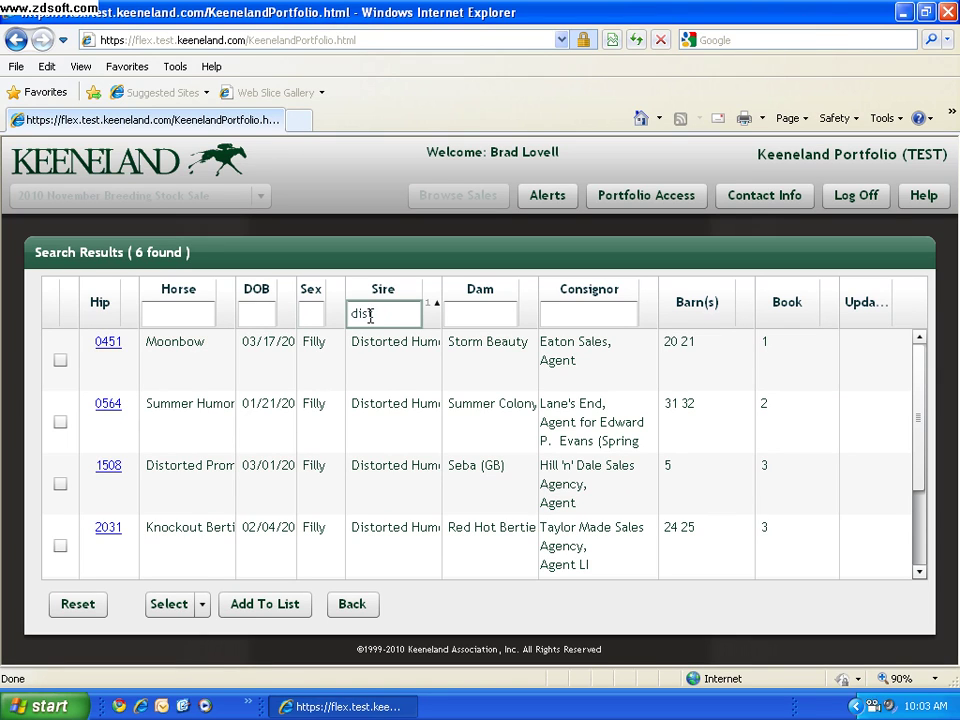
text(t)
click(203, 606)
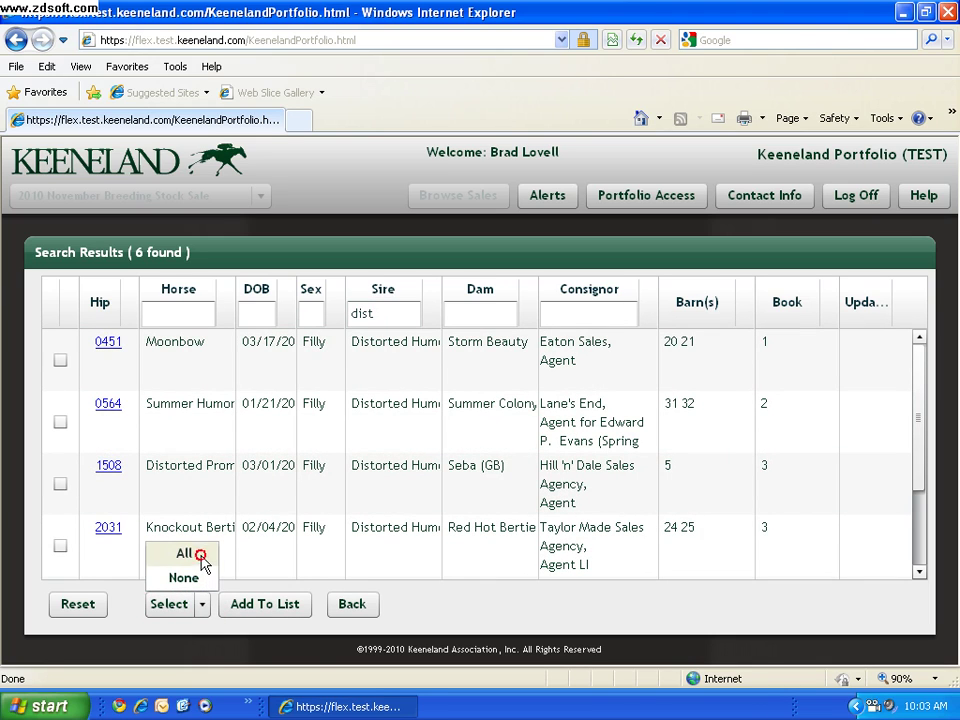
click(186, 554)
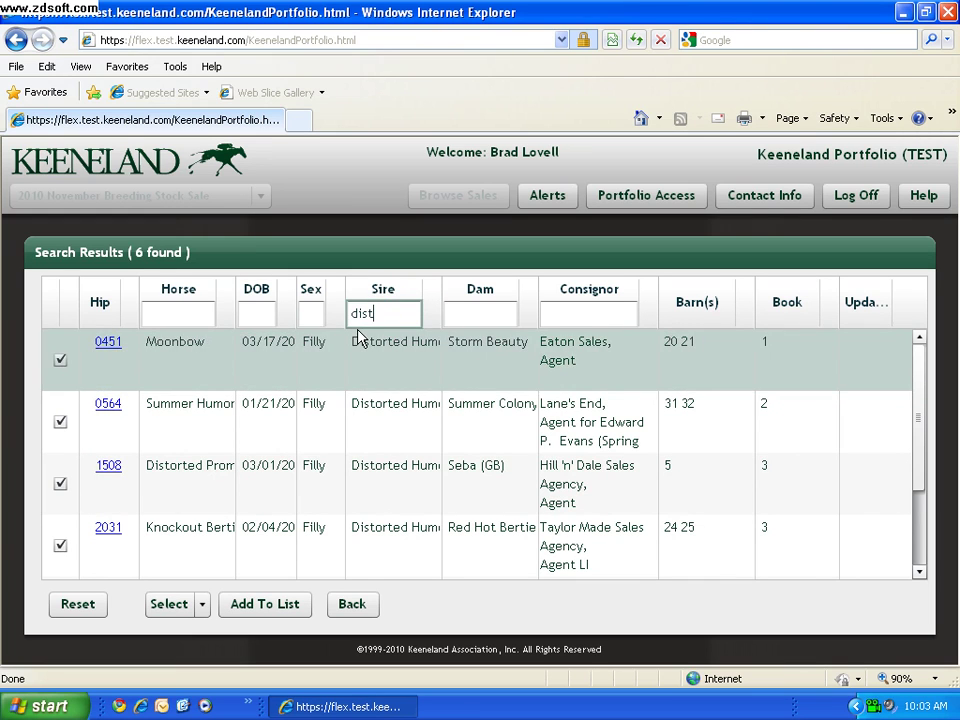
key(BackSpace)
key(BackSpace)
key(BackSpace)
key(BackSpace)
text(smart s)
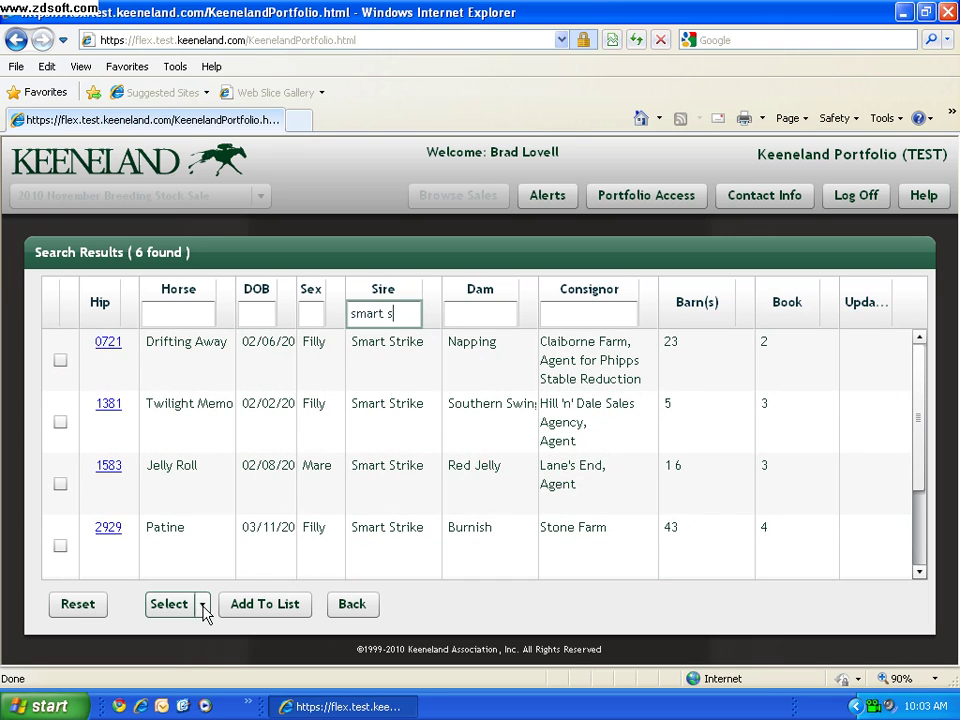
click(203, 604)
click(196, 556)
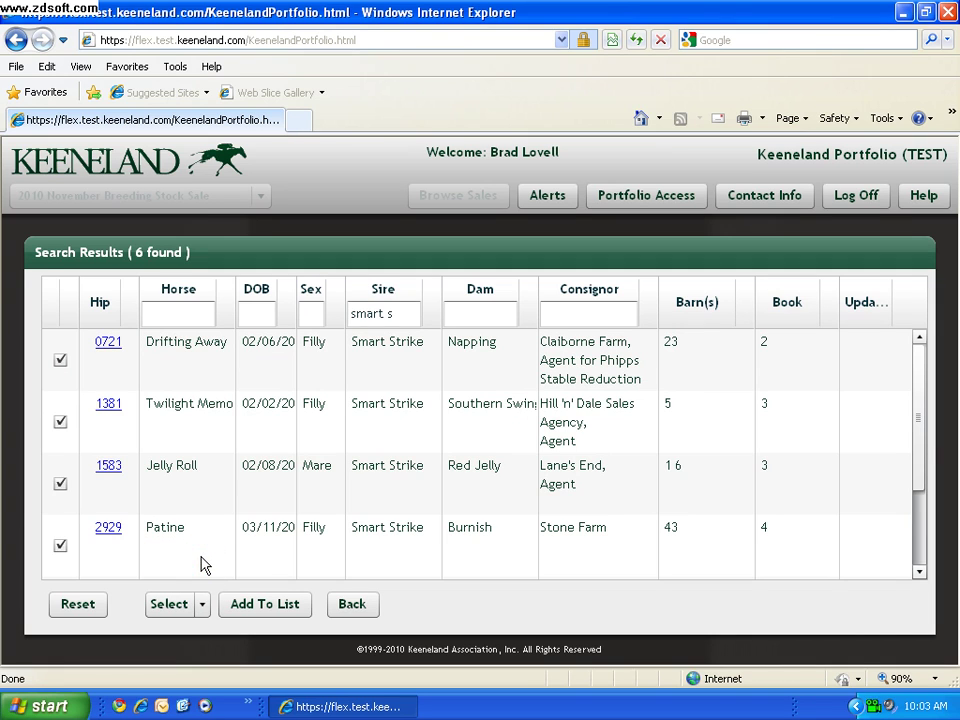
Step: Tick all six Tiznow prospects via a 'tizn' sire filter, then clear it to show 262
click(378, 316)
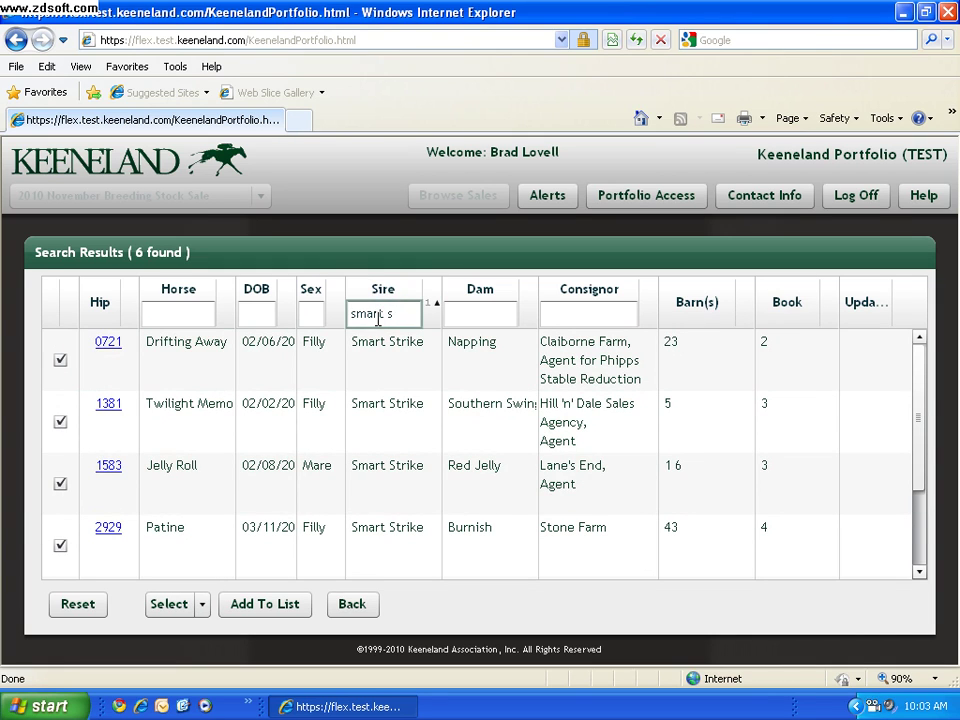
key(BackSpace)
key(BackSpace)
key(BackSpace)
key(BackSpace)
key(BackSpace)
key(BackSpace)
key(BackSpace)
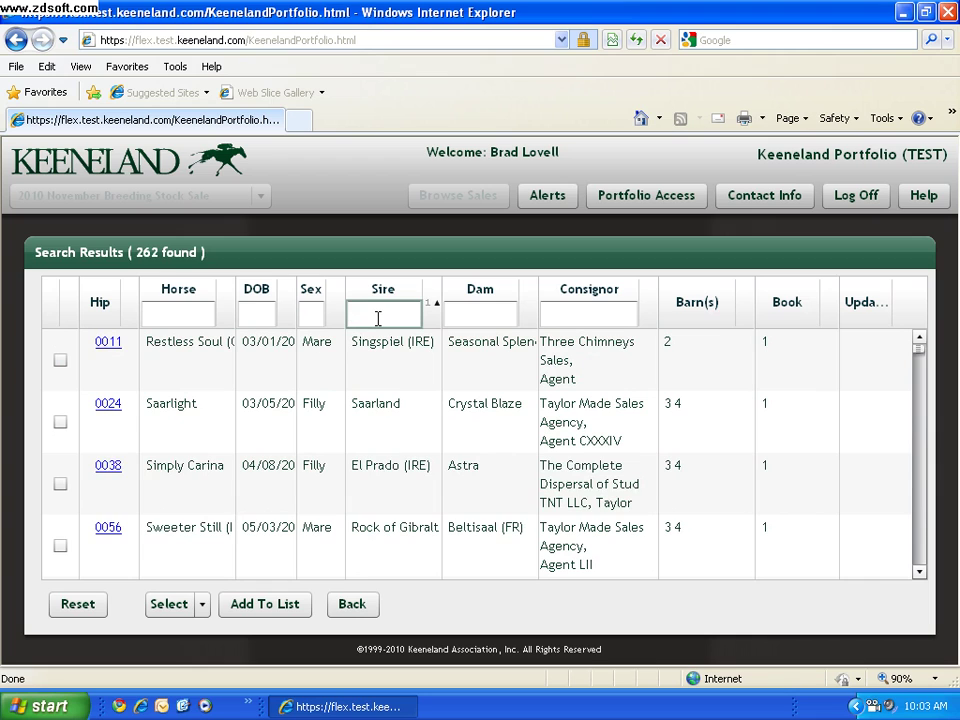
text(tizn)
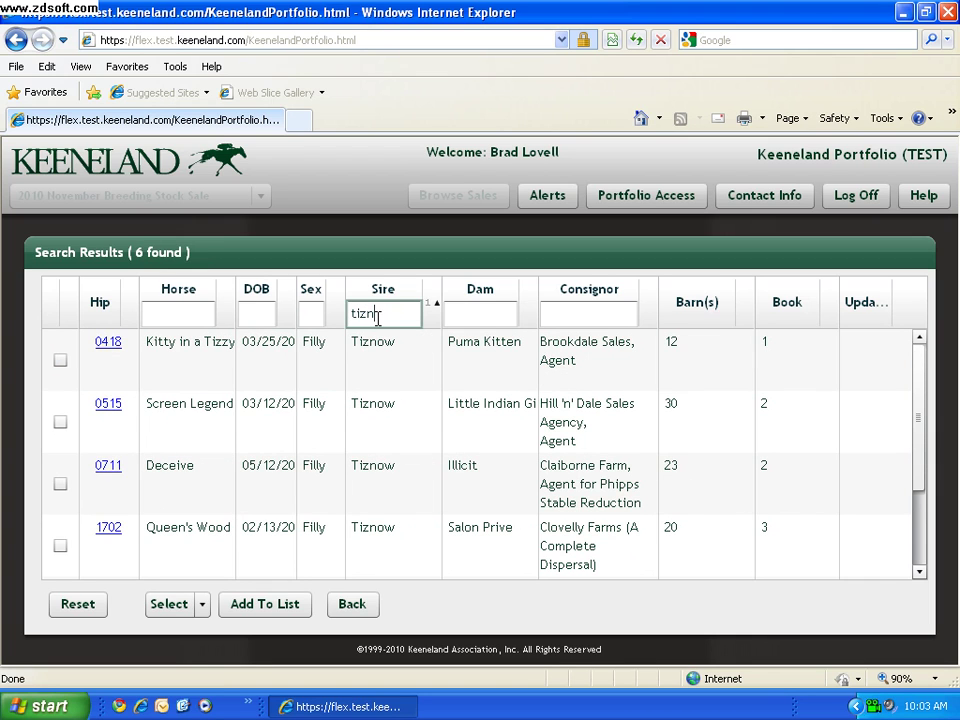
click(204, 606)
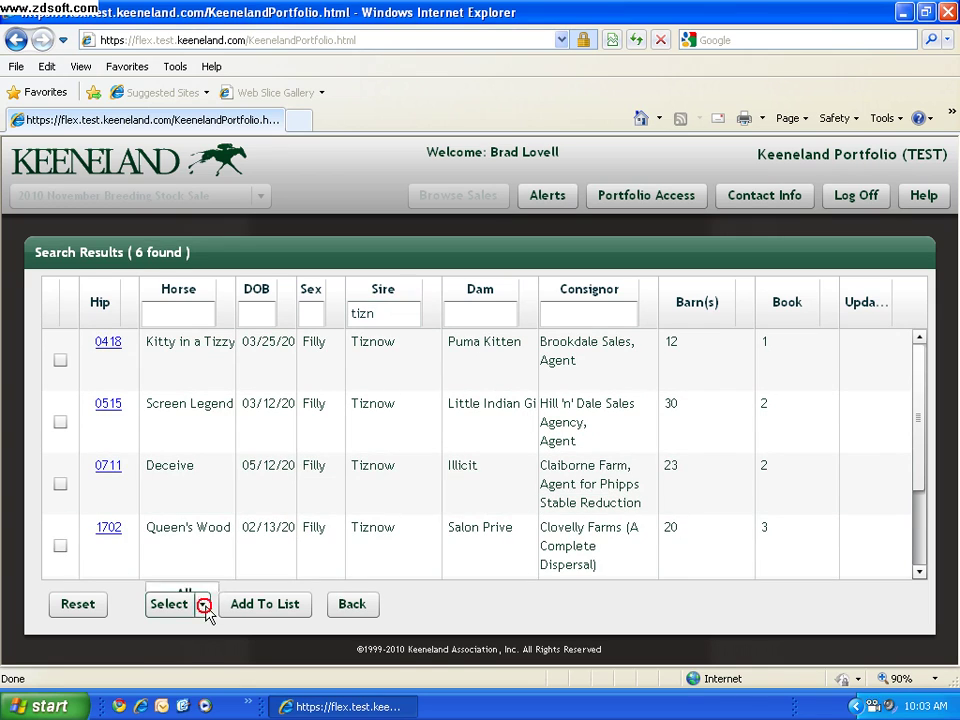
click(186, 555)
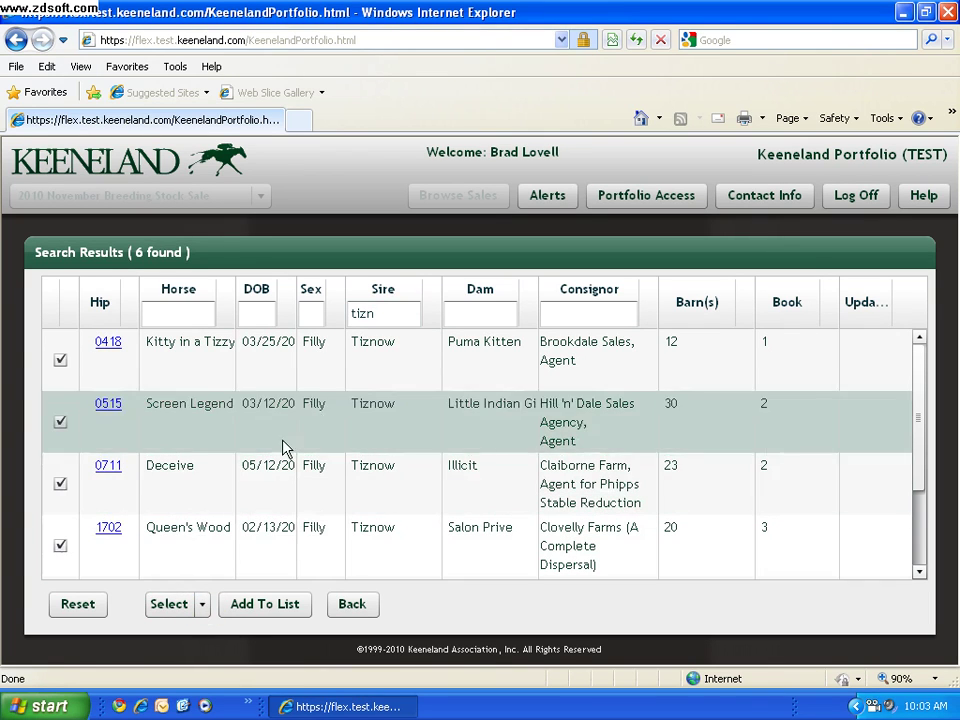
click(392, 315)
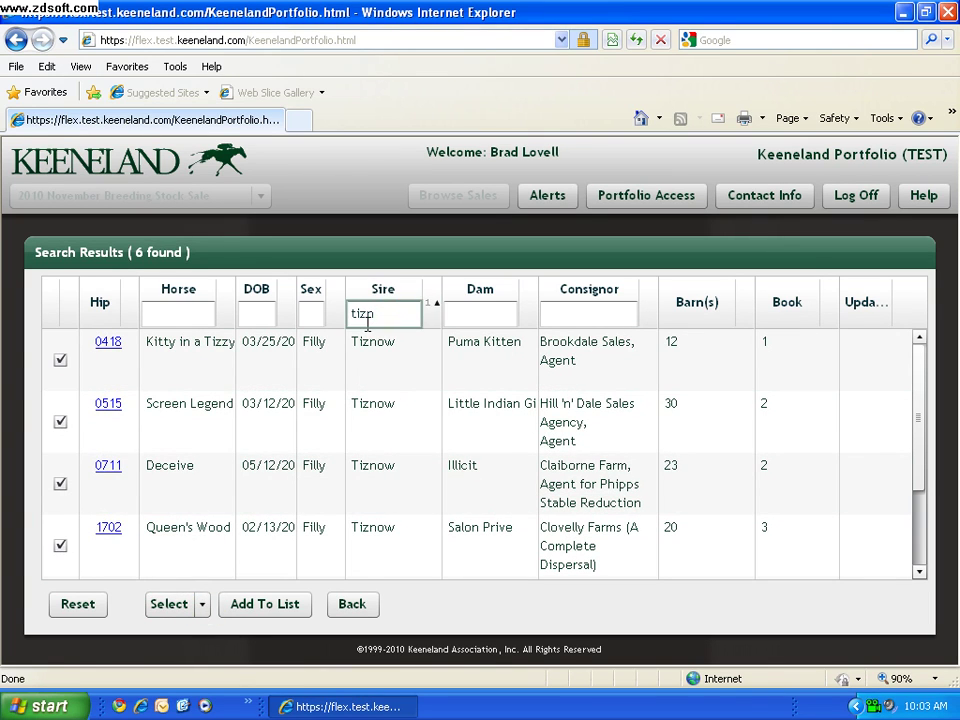
key(BackSpace)
key(BackSpace)
key(BackSpace)
key(BackSpace)
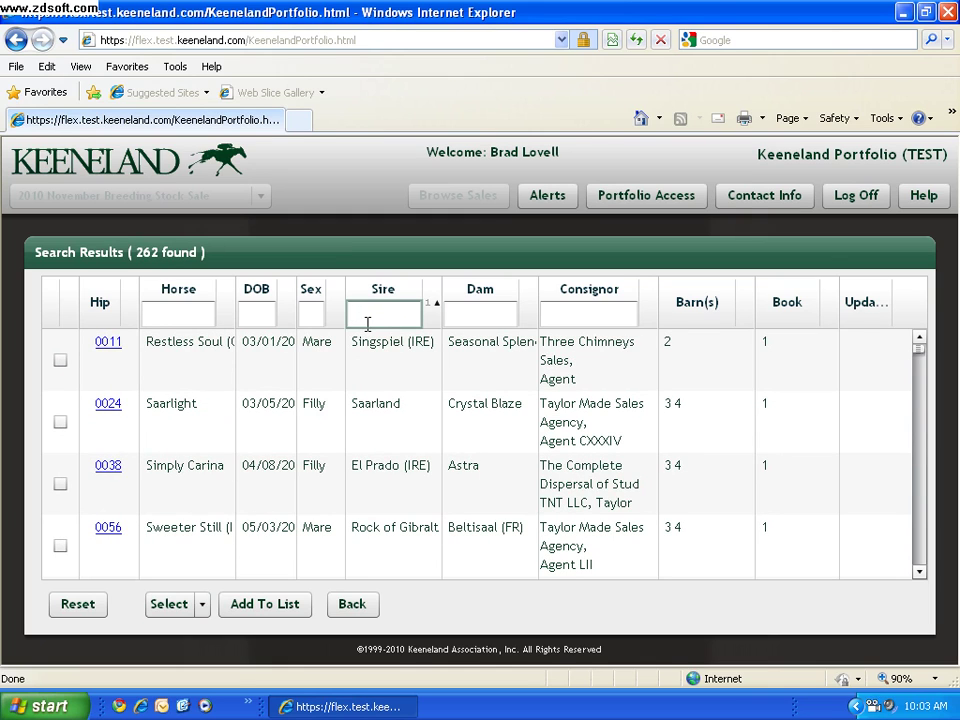
Step: Add all ticked racing and broodmare prospects, including the Smart Strike filly Patine, to the portfolio list
click(272, 606)
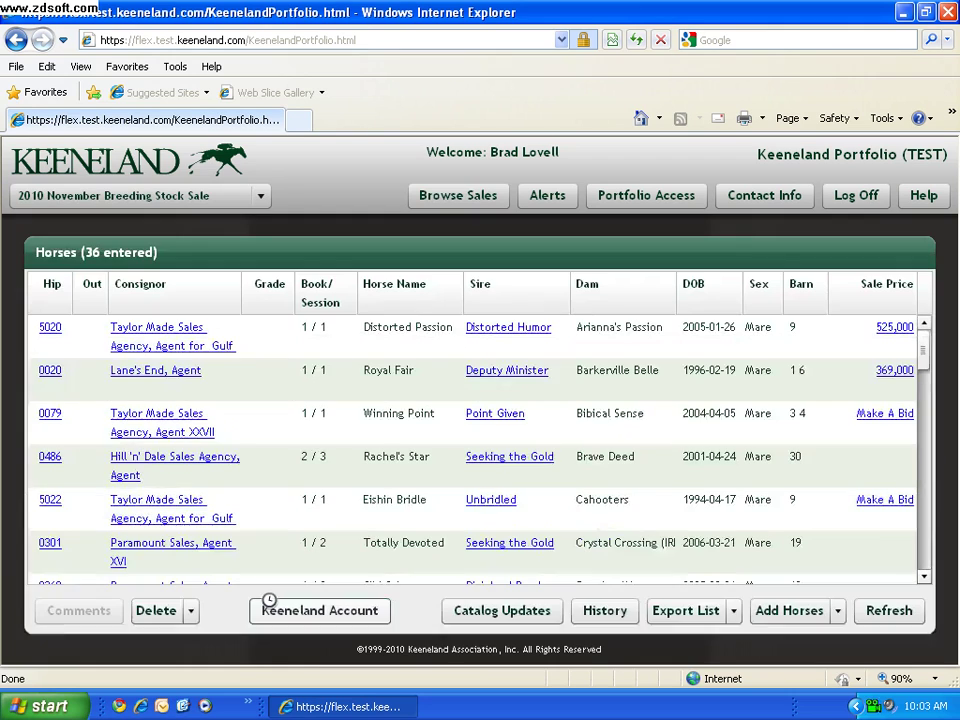